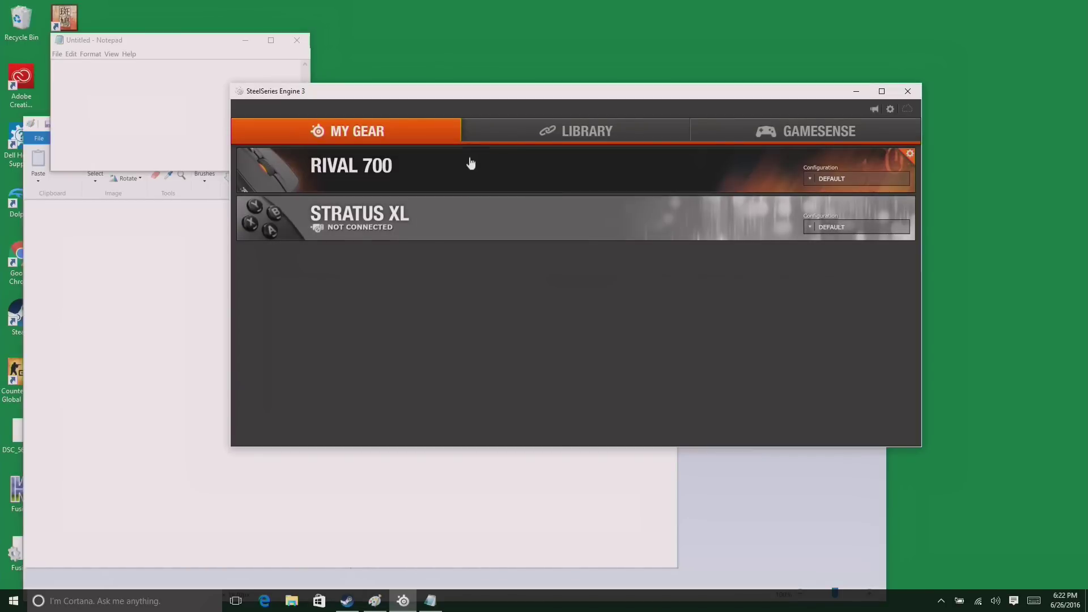
Lengthen the Rival 700 logo's Trigger illumination speed, then bring up Button 6's settings
left_click(506, 179)
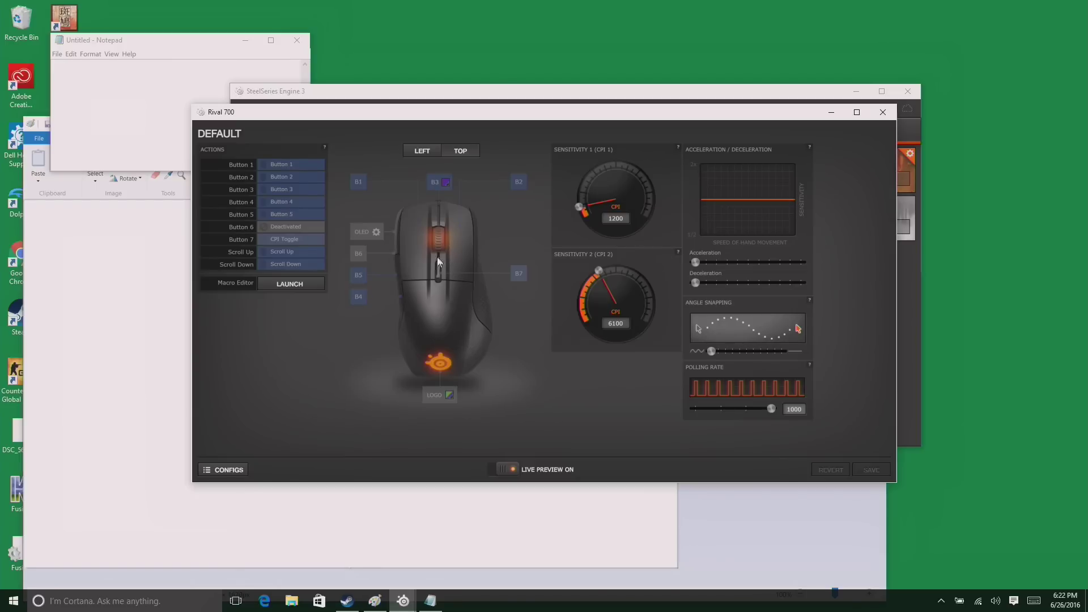
left_click(451, 395)
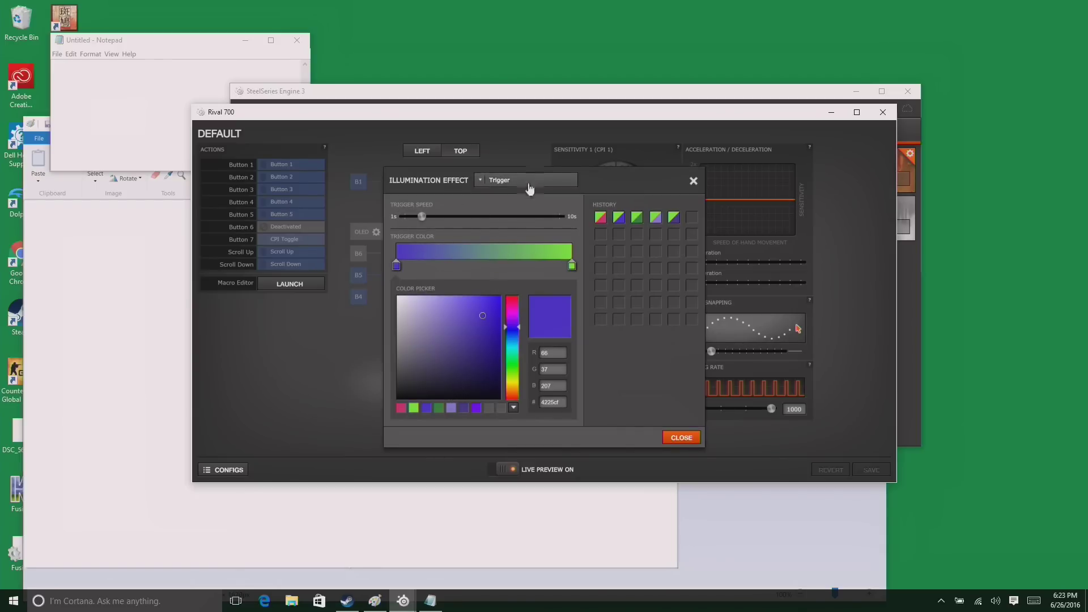
left_click_drag(426, 219, 454, 216)
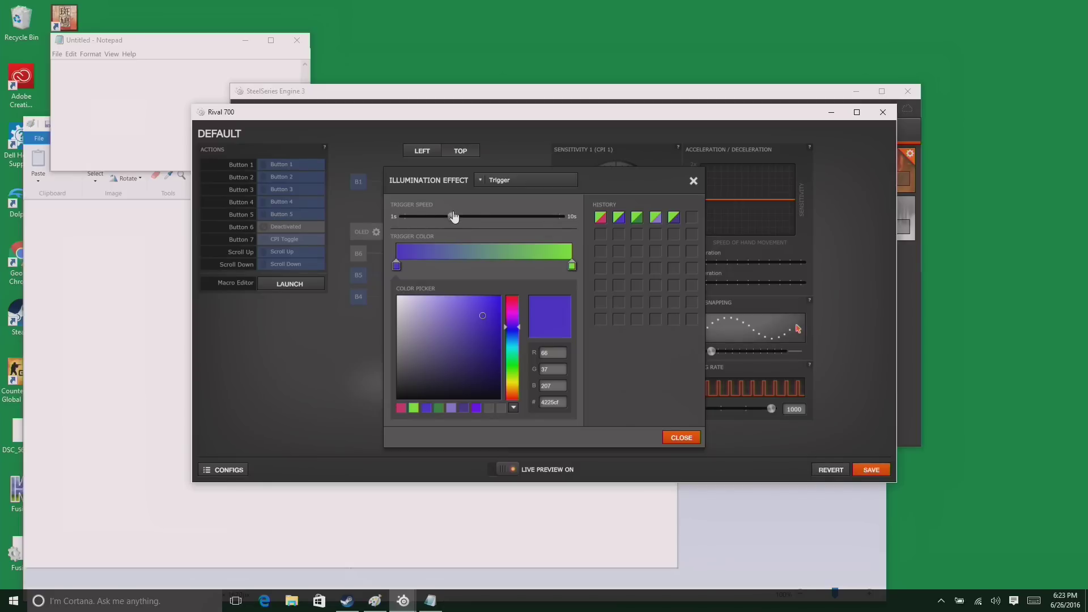
left_click(674, 440)
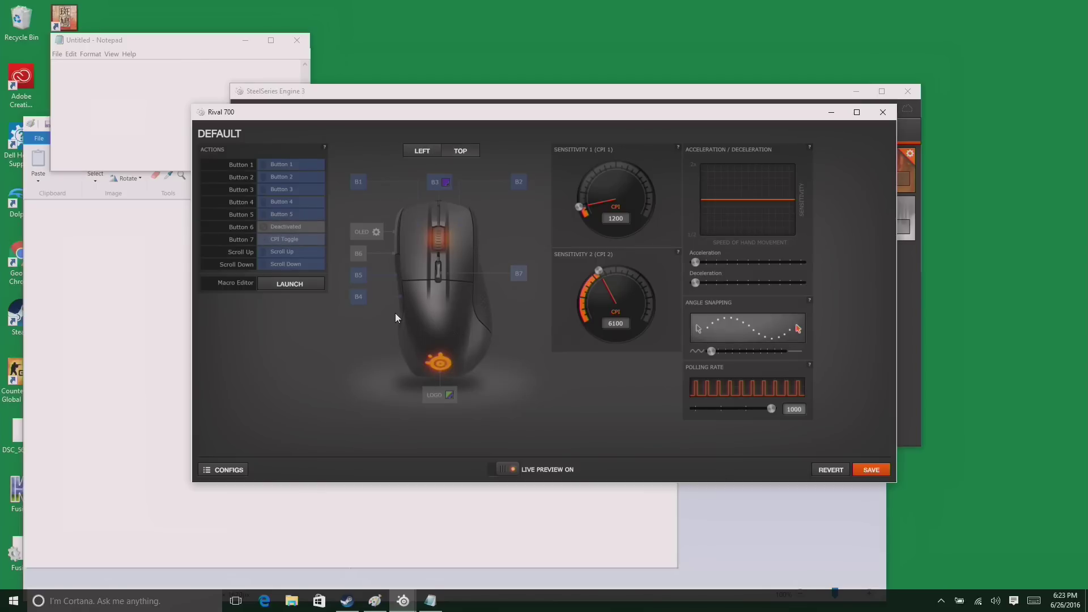
left_click(360, 254)
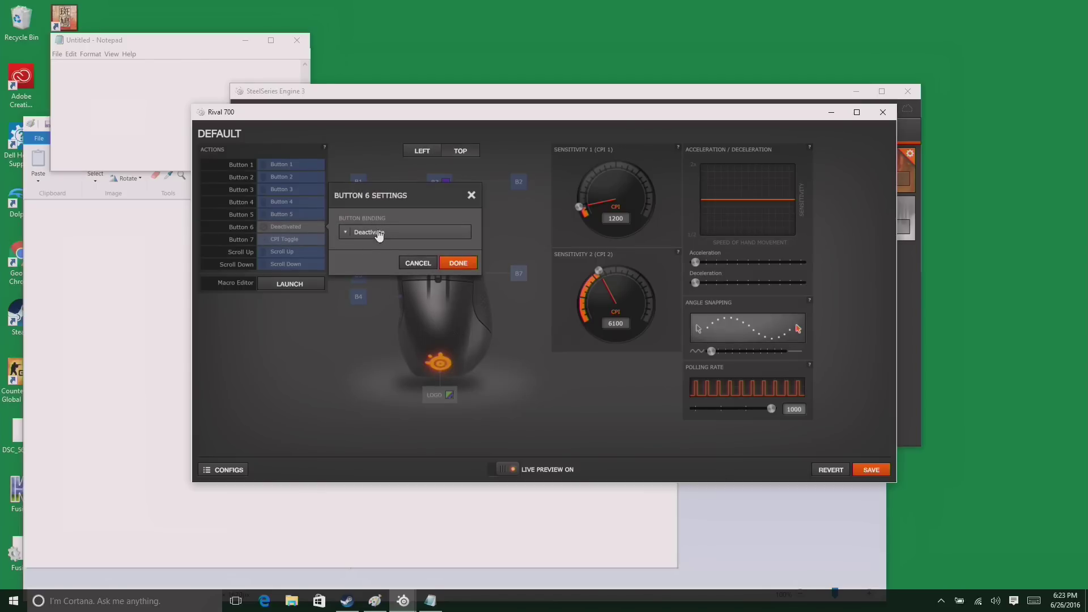
Change Button 6's Button Binding type to Macros, showing Keypress Macro 1
left_click(379, 233)
left_click(394, 192)
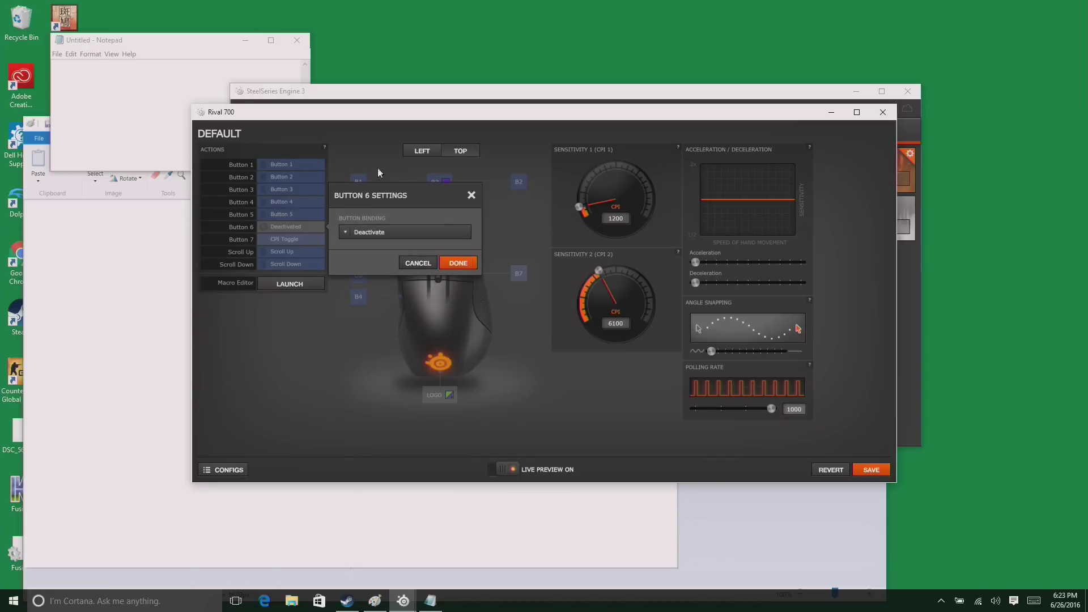
left_click(377, 168)
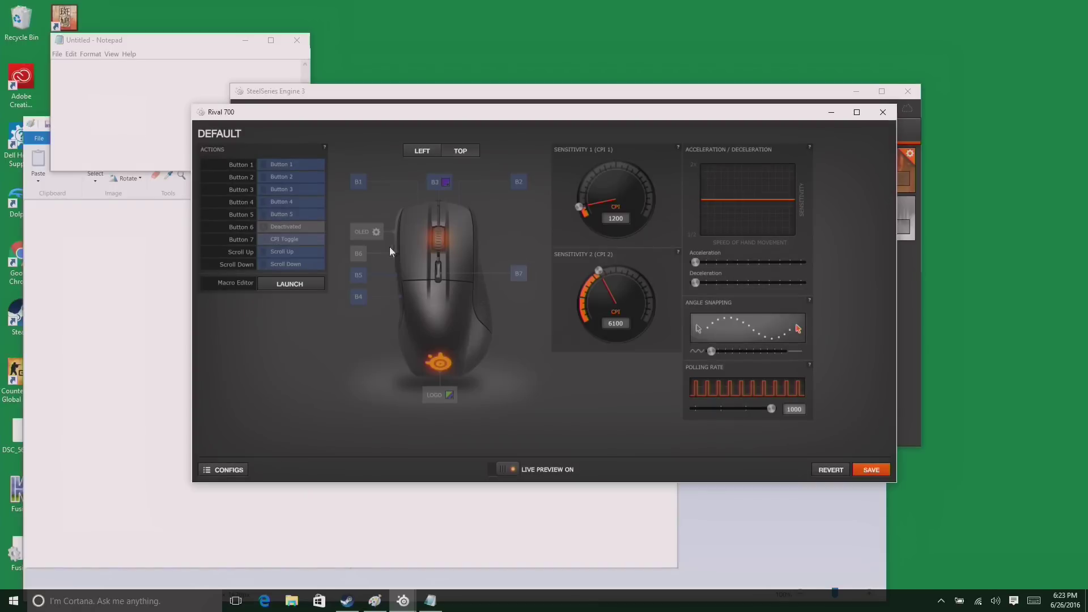
left_click(305, 229)
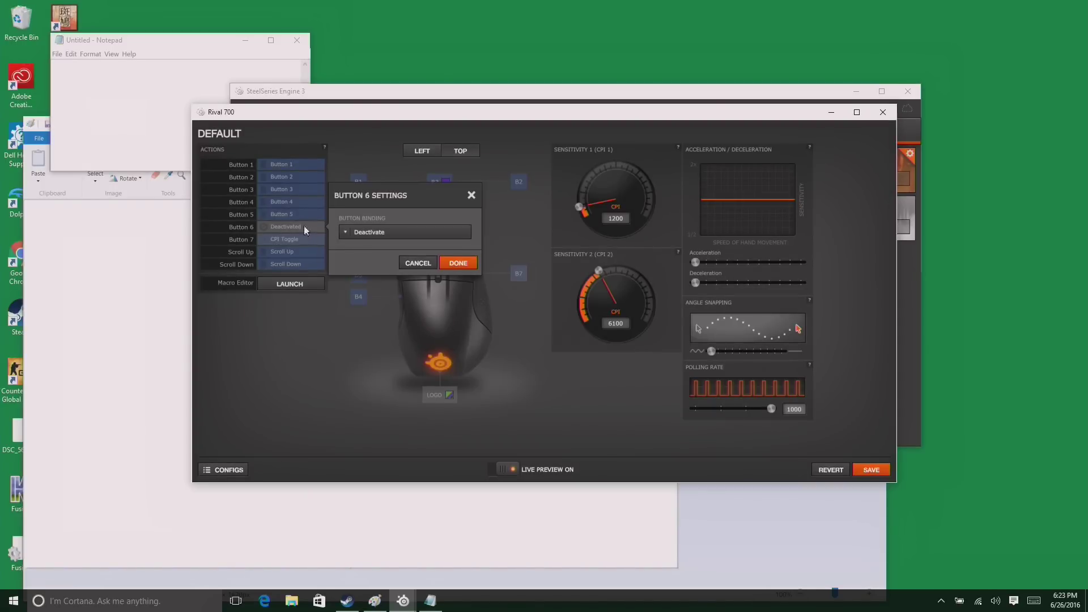
left_click(380, 234)
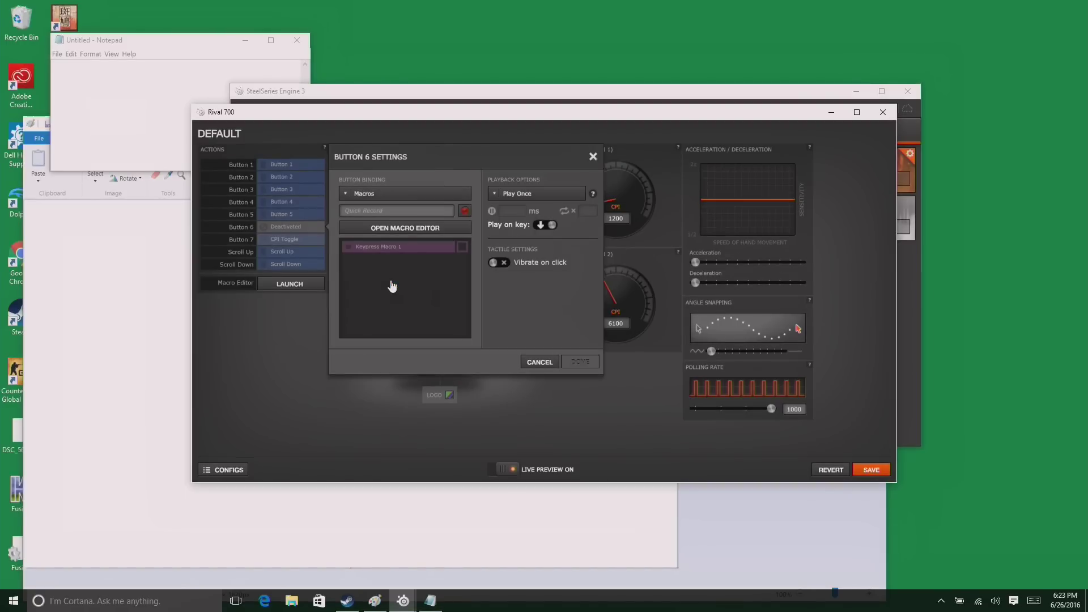
Record and save Keypress Macro 1 as a typed name plus a right click, assigning it to Button 6
left_click(434, 228)
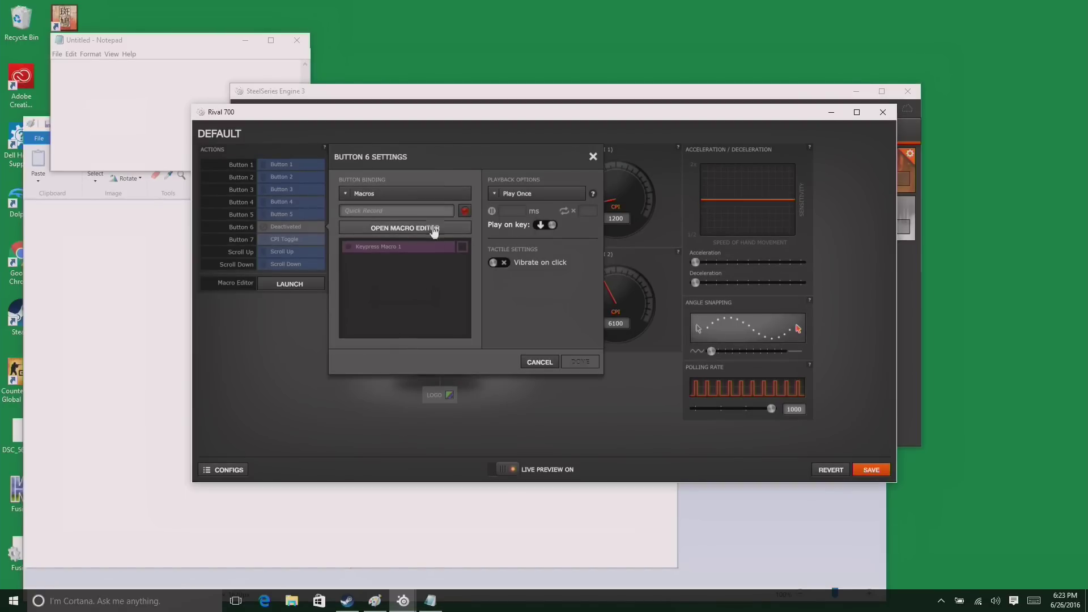
left_click(435, 228)
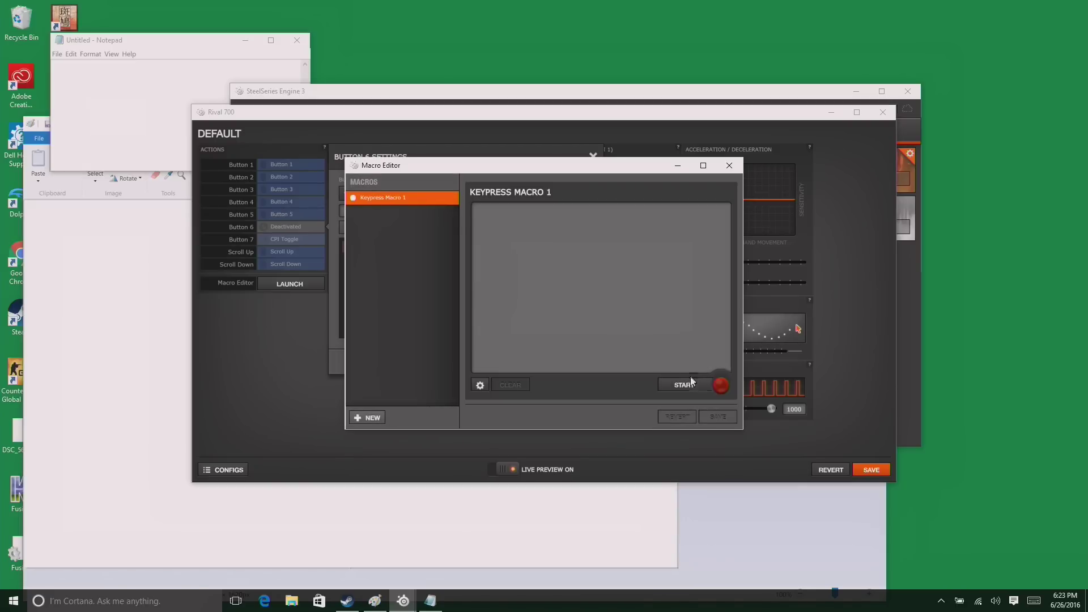
left_click(684, 385)
type("Lon Seidman")
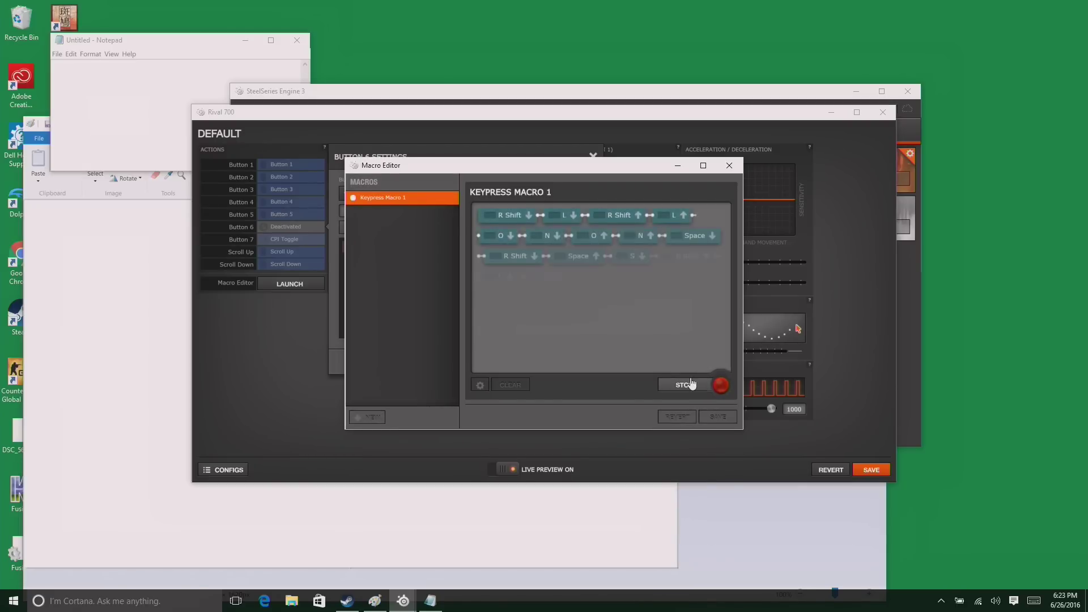
right_click(678, 330)
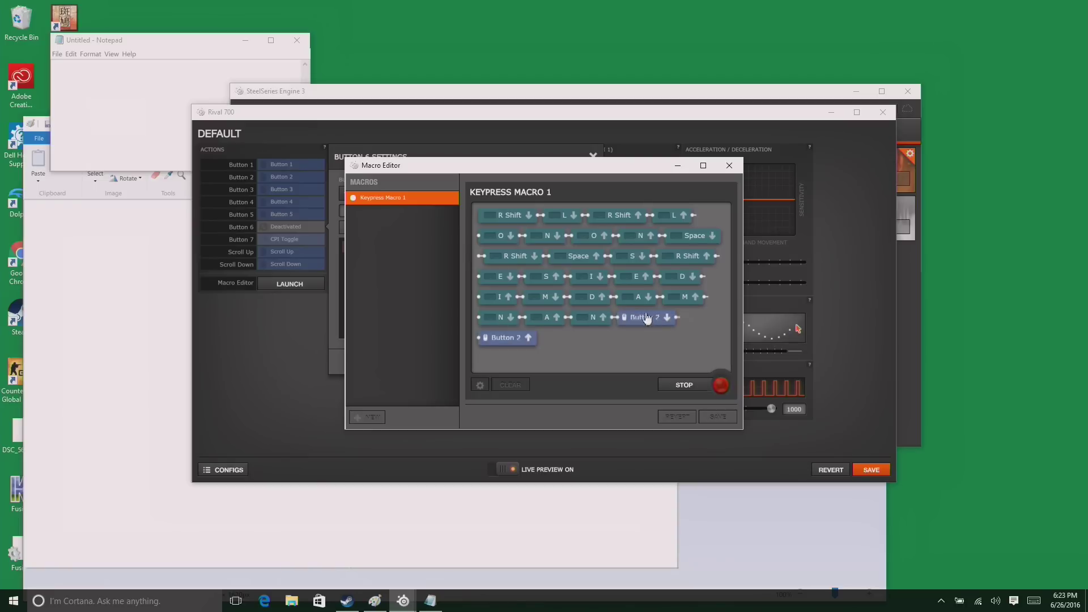
left_click(685, 385)
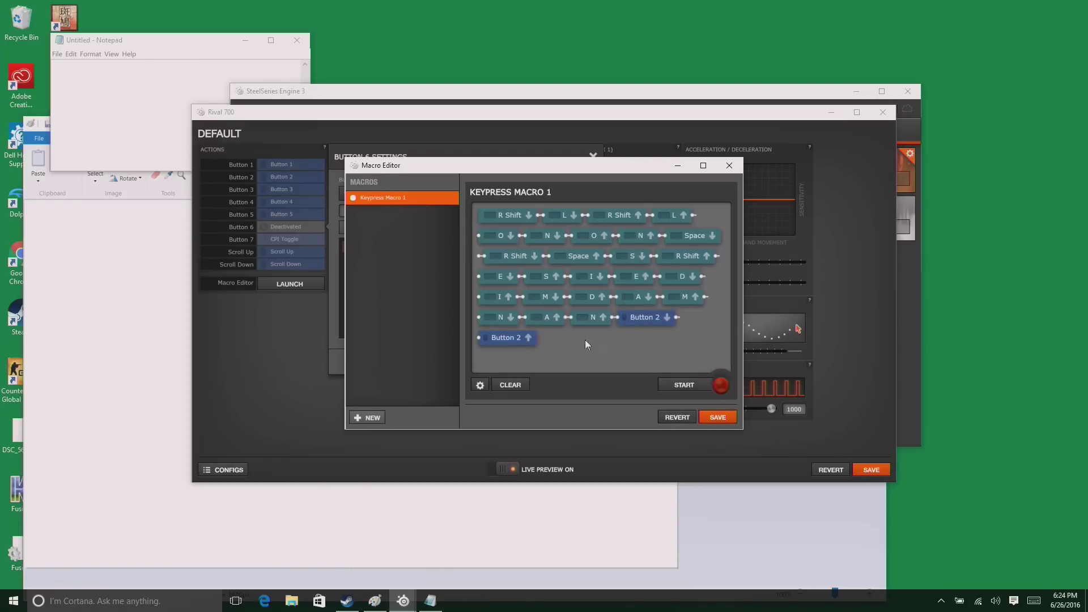
left_click(718, 419)
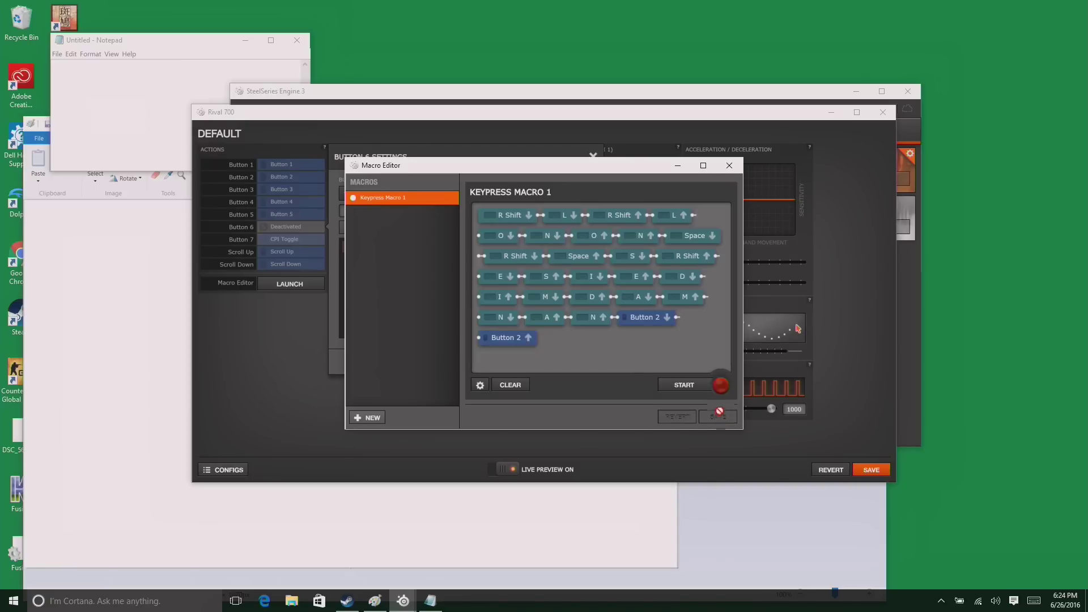
left_click(729, 165)
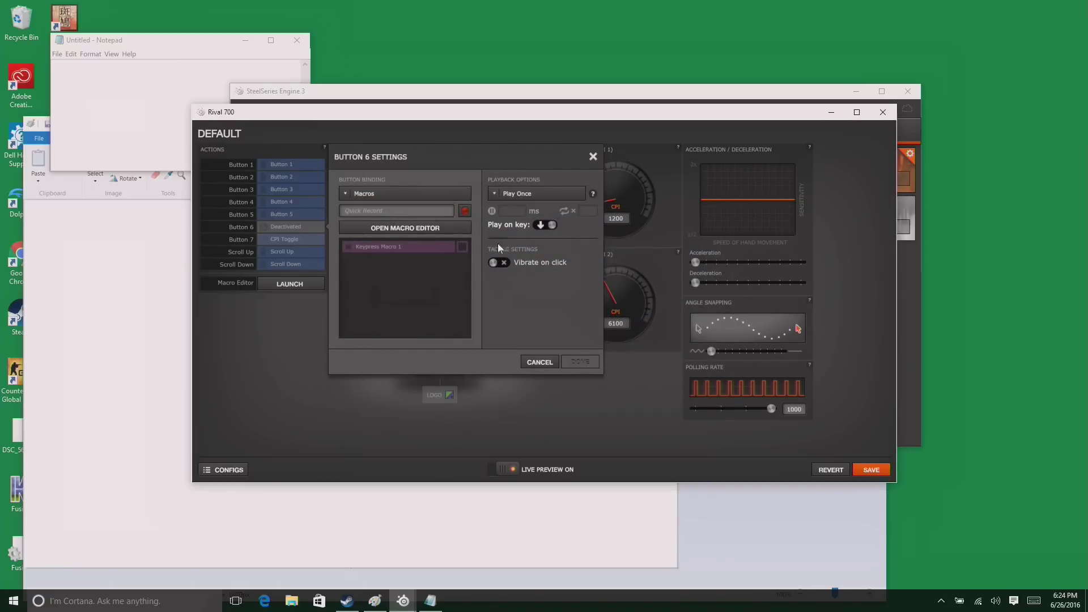
left_click(464, 247)
Enable vibrate on click for Button 6, keep Play Once playback, and apply the macro binding
left_click(504, 263)
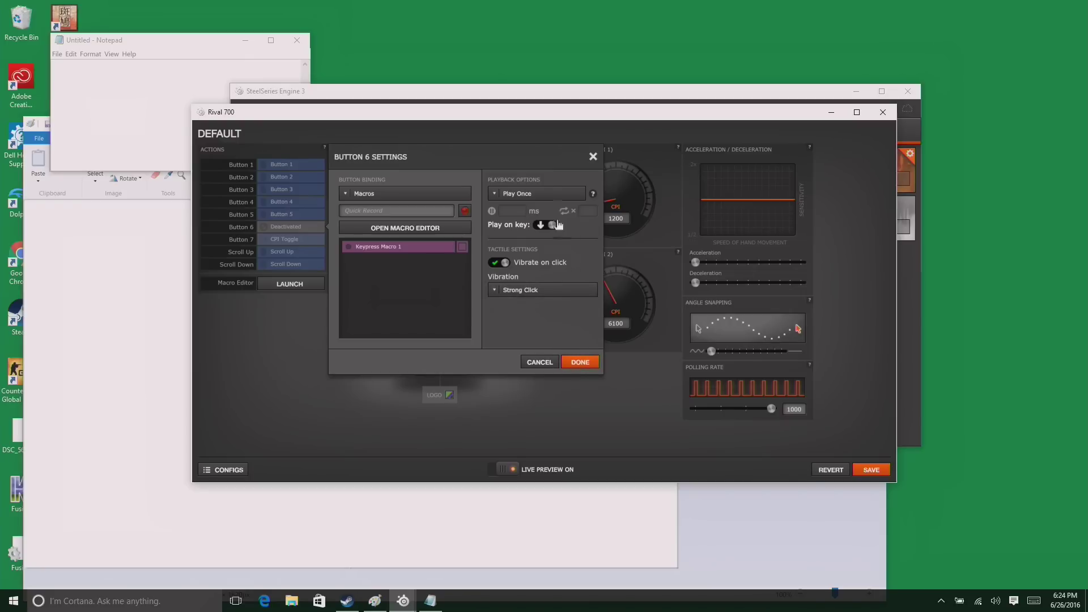
left_click(546, 198)
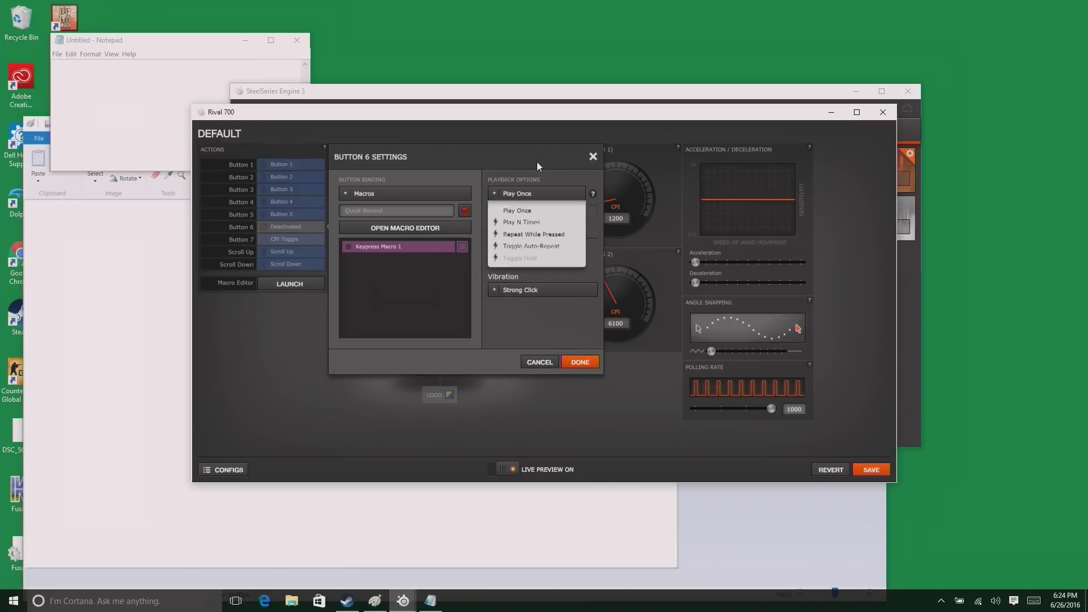
left_click(546, 198)
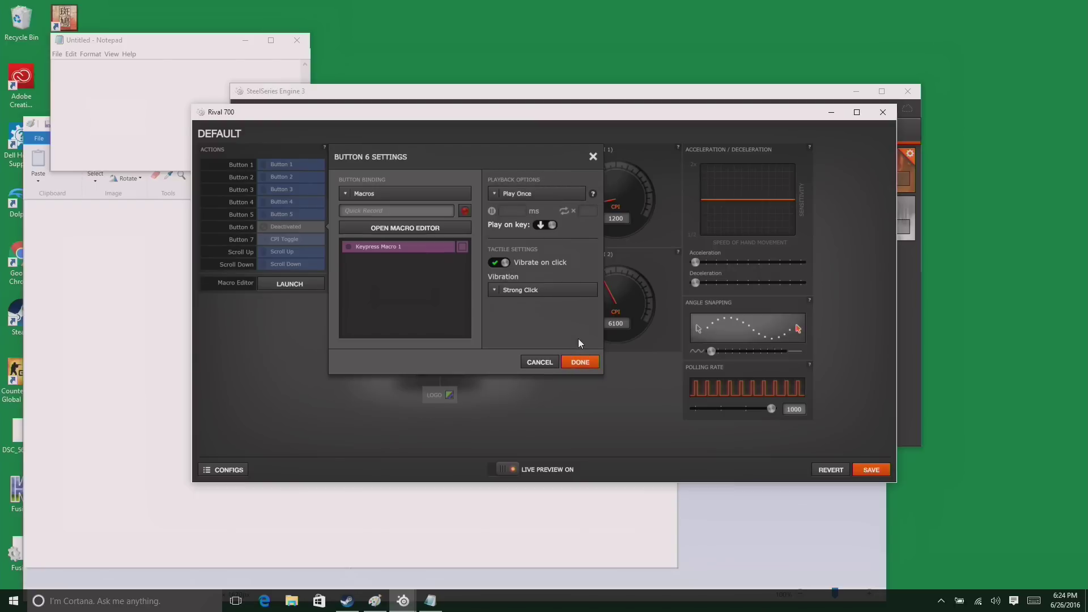
left_click(579, 362)
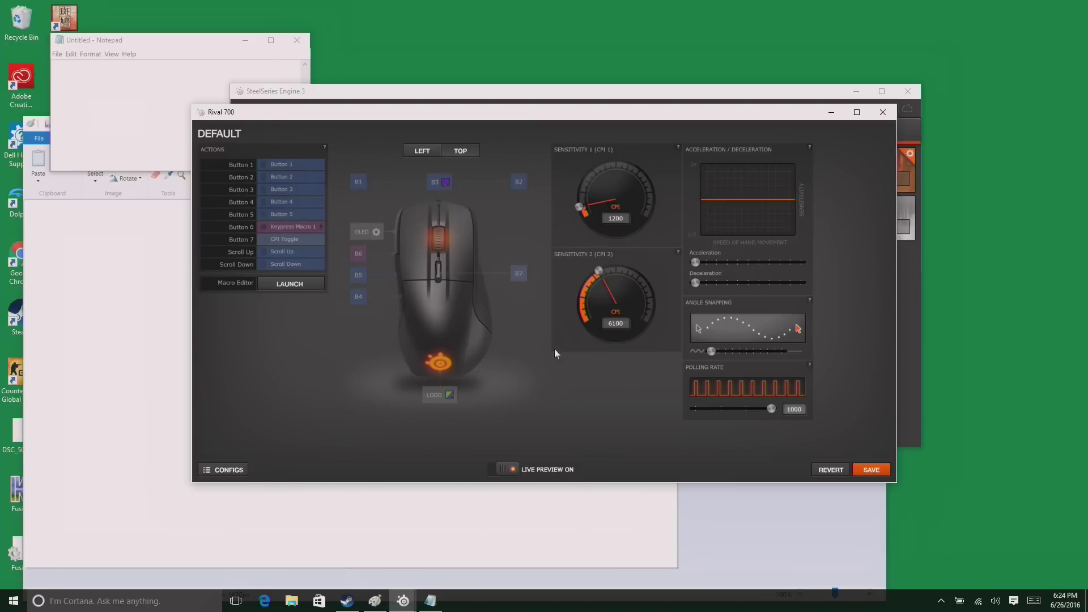
left_click(118, 101)
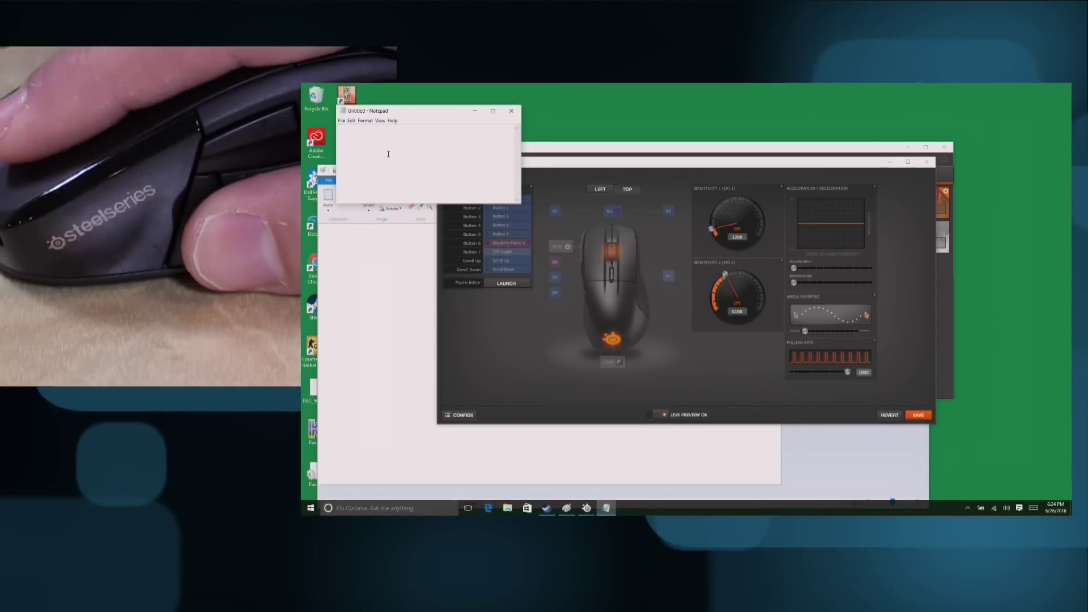
Test the Button 6 macro in Notepad so the recorded name is typed three times on one line
left_click(895, 403)
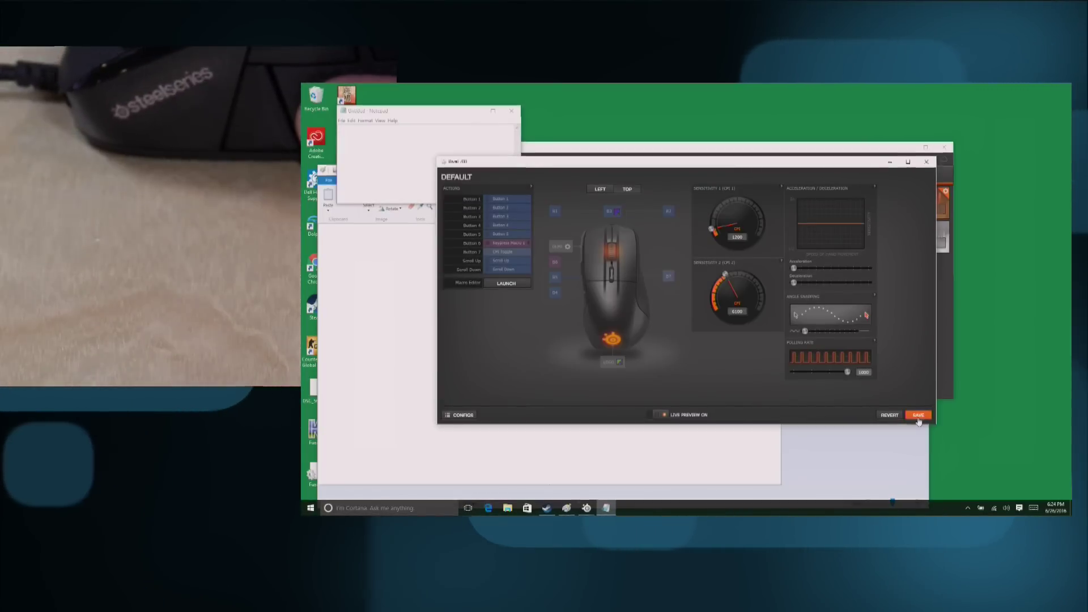
left_click(380, 162)
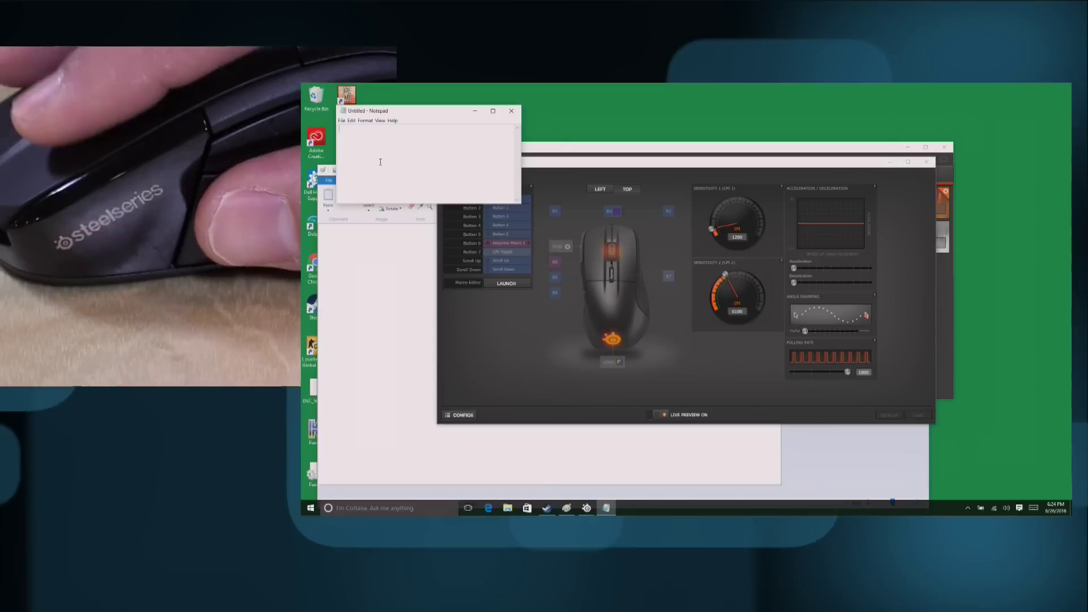
type("Lon Seidman")
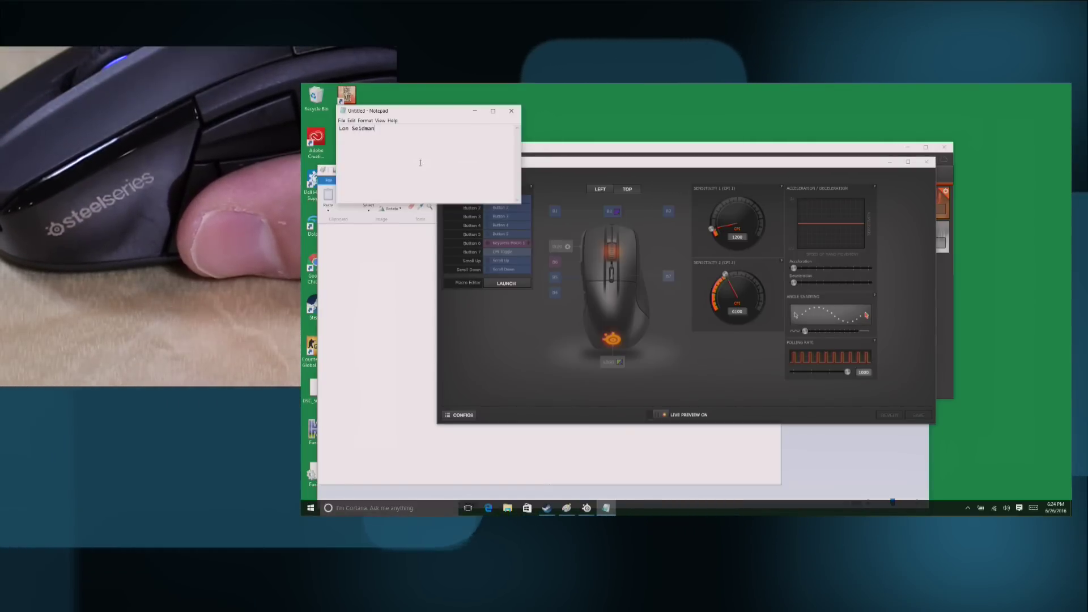
type("Lon Seidman")
right_click(420, 163)
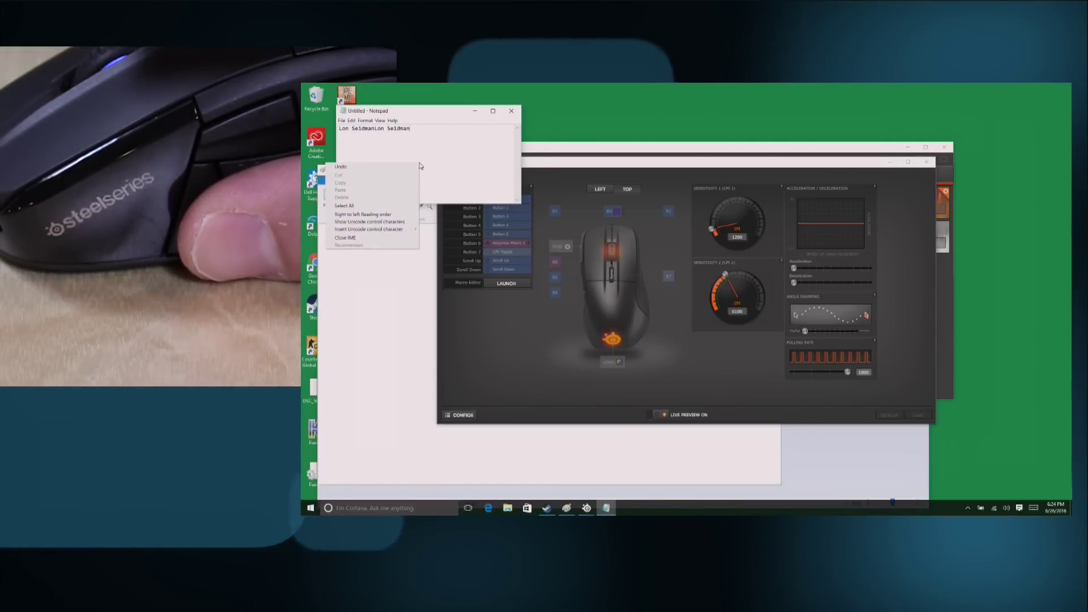
left_click(440, 161)
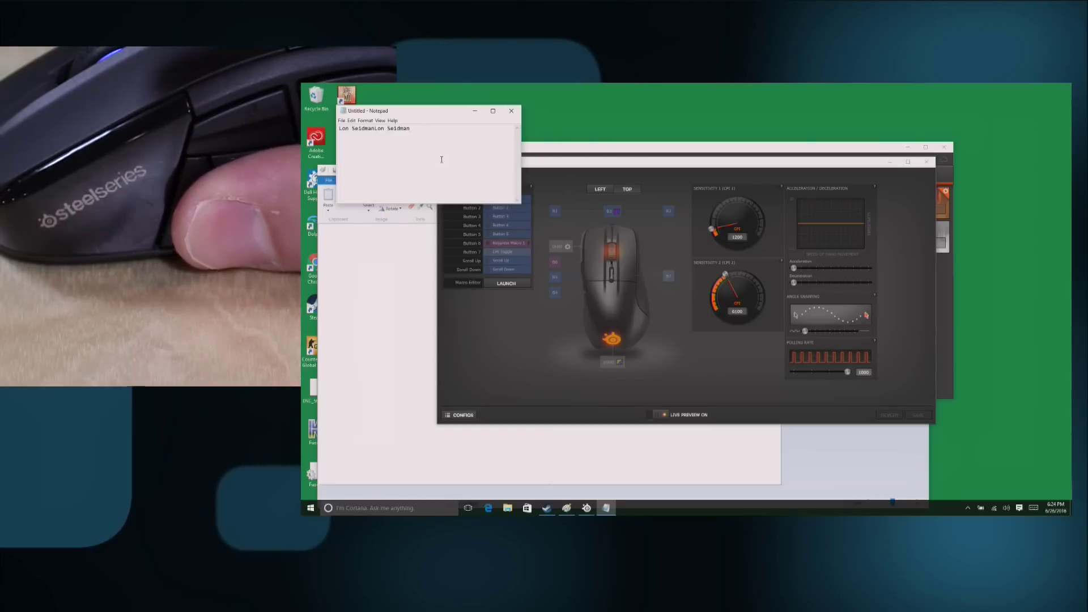
type("Lon Seidman")
right_click(441, 163)
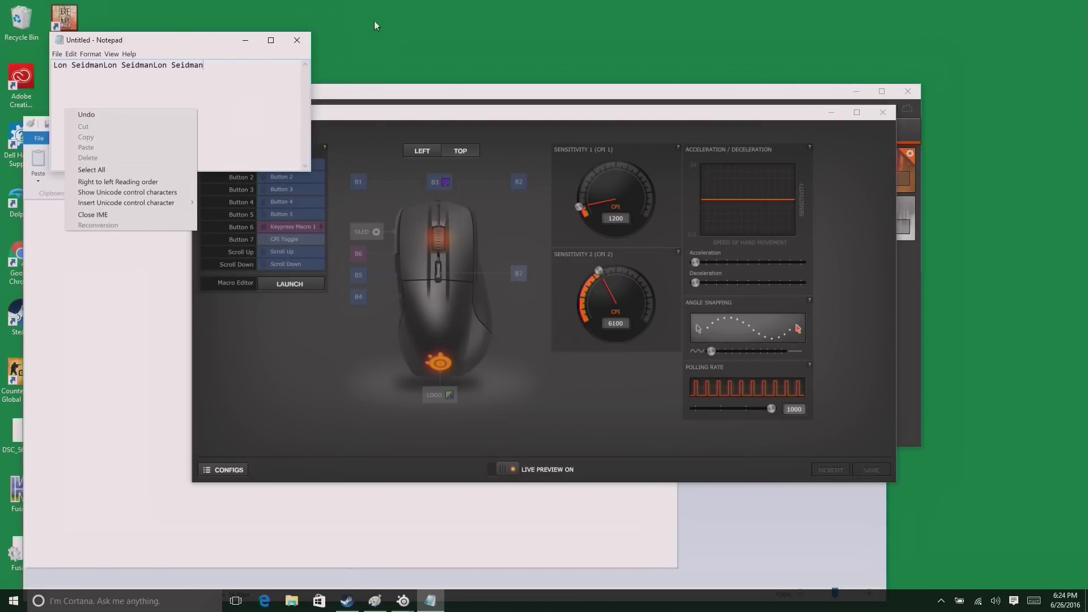
left_click(274, 62)
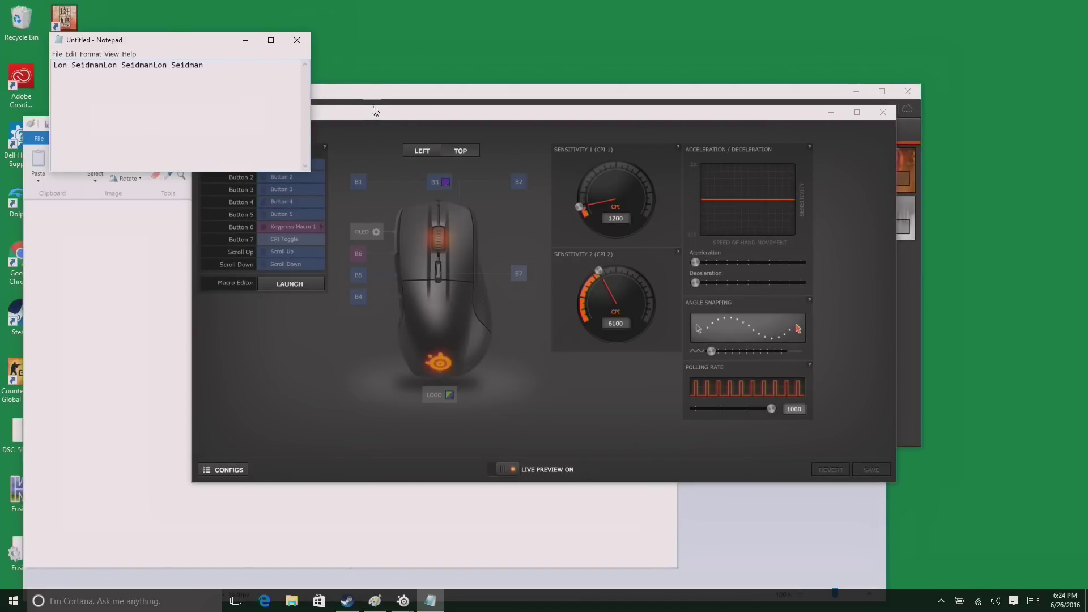
left_click(377, 113)
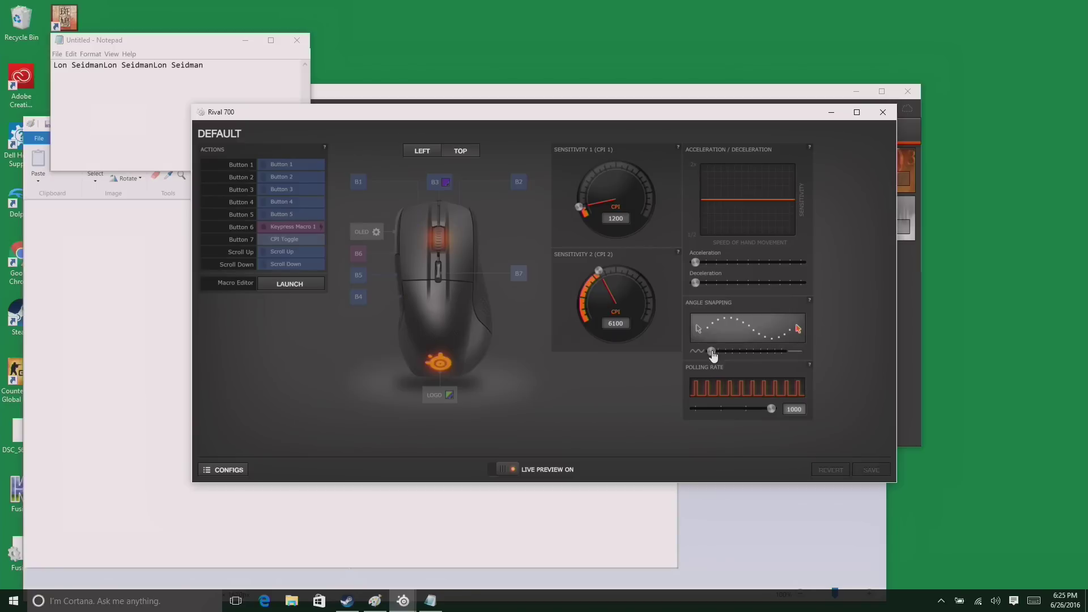
Draw a long freehand test line across the Paint canvas, then reopen the Rival 700 configuration
left_click(130, 255)
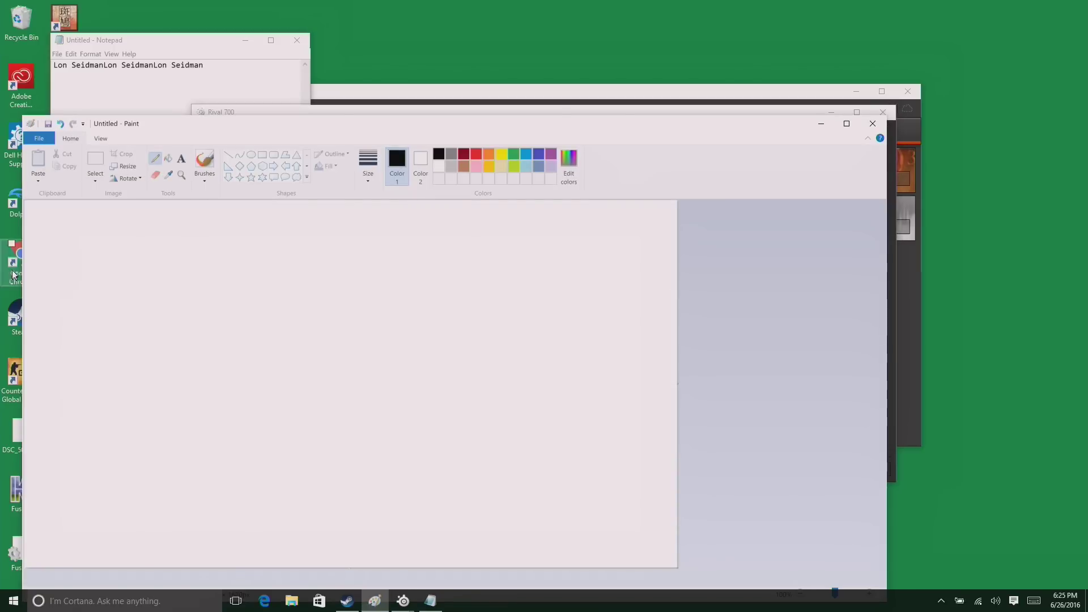
mouse_move(61, 261)
left_mouse_down()
mouse_move(366, 271)
mouse_move(528, 262)
left_mouse_up()
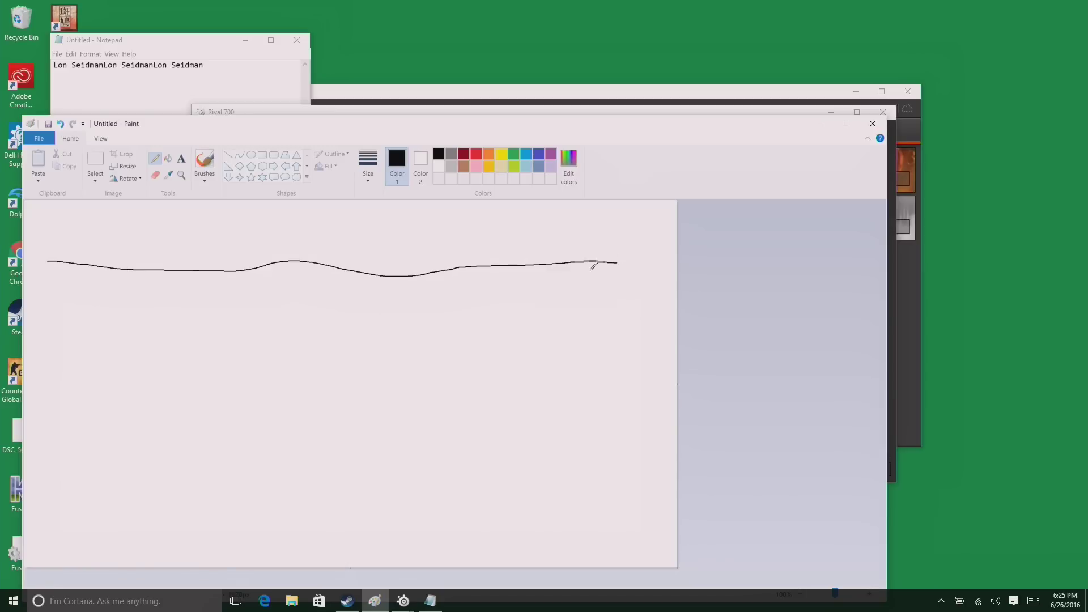
left_click(790, 93)
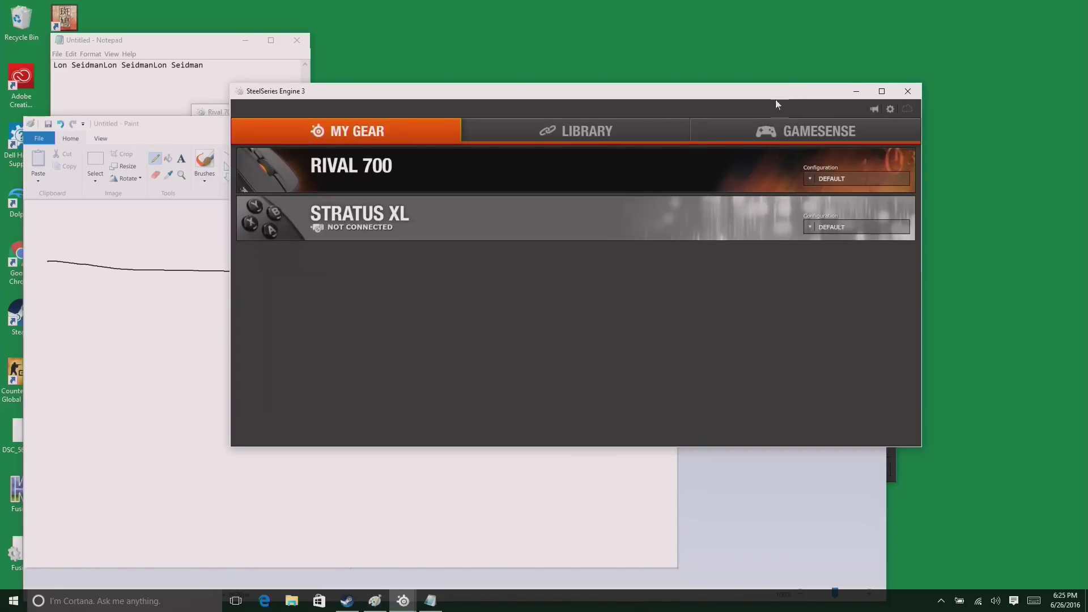
left_click_drag(776, 100, 874, 257)
left_click(739, 314)
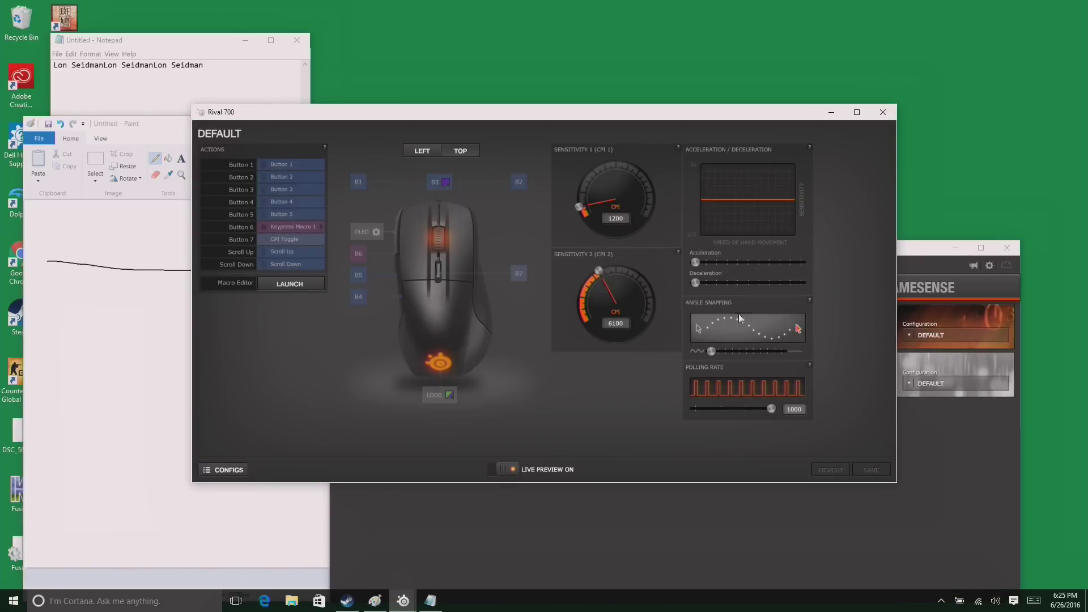
Raise angle snapping and draw straight comparison lines in Paint below the first stroke
left_click_drag(713, 355, 783, 353)
left_click(127, 124)
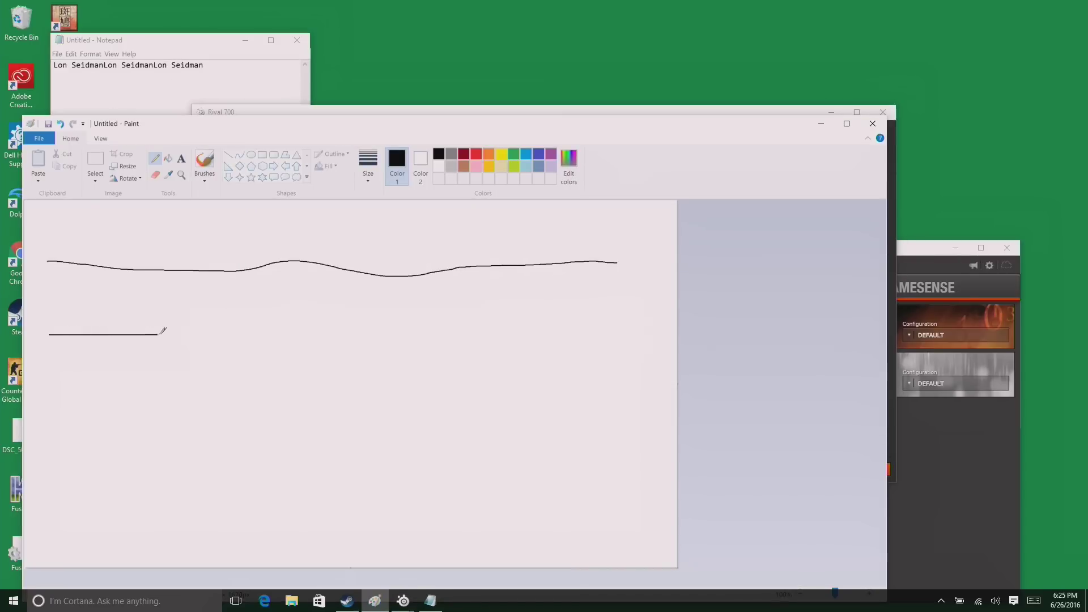
left_click_drag(242, 331, 396, 331)
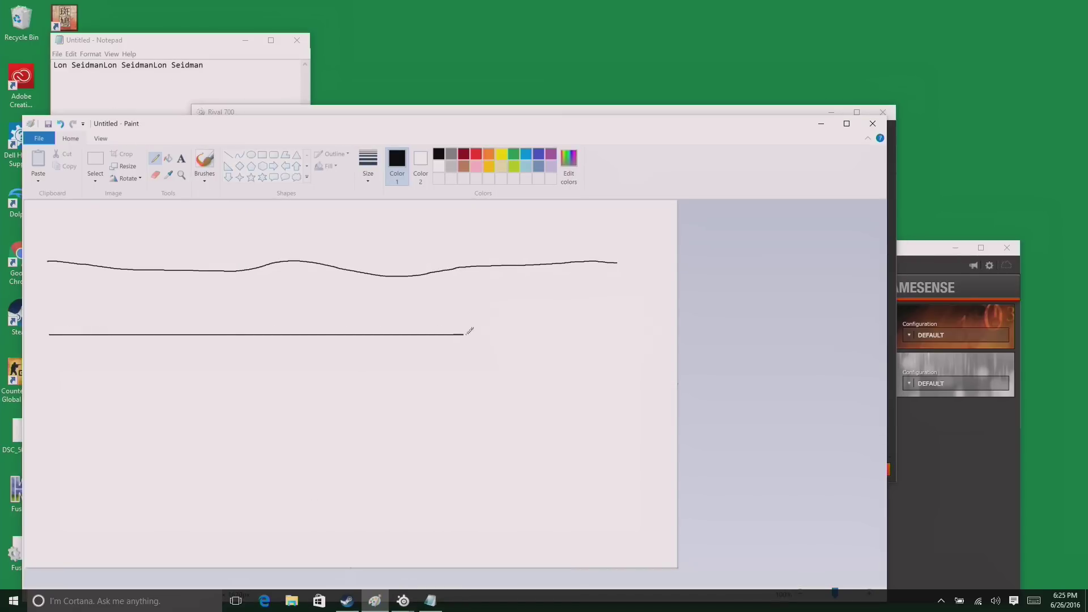
left_click_drag(470, 331, 616, 331)
left_click(770, 113)
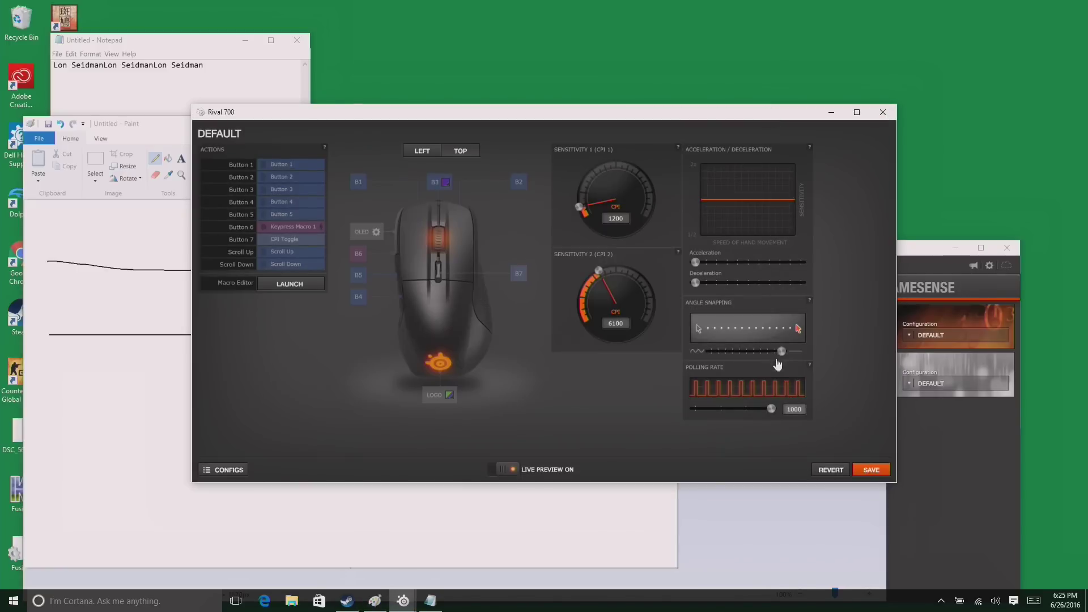
left_click(51, 404)
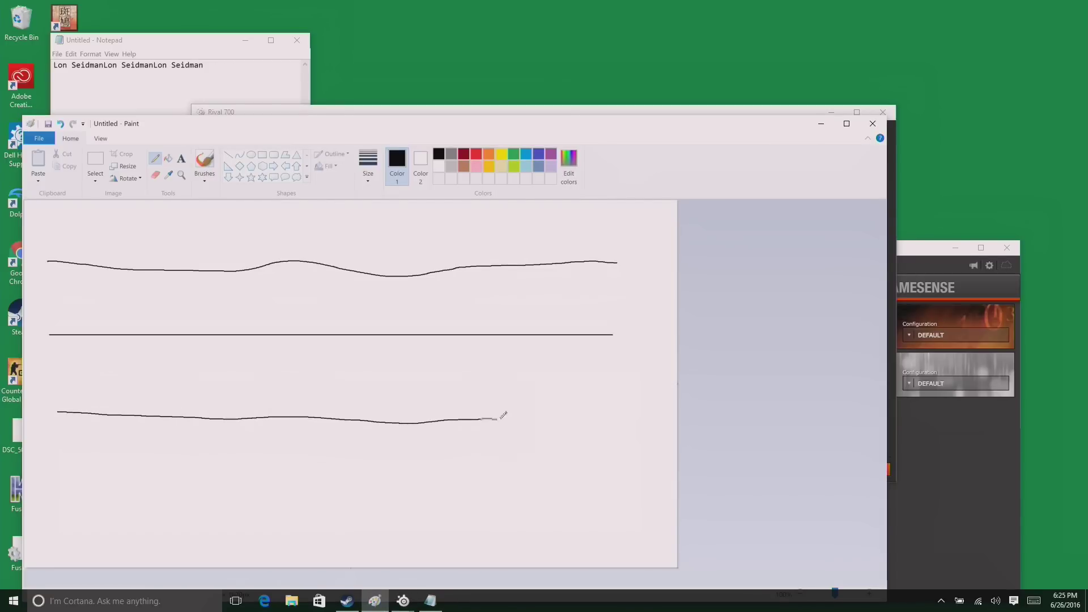
left_click(676, 112)
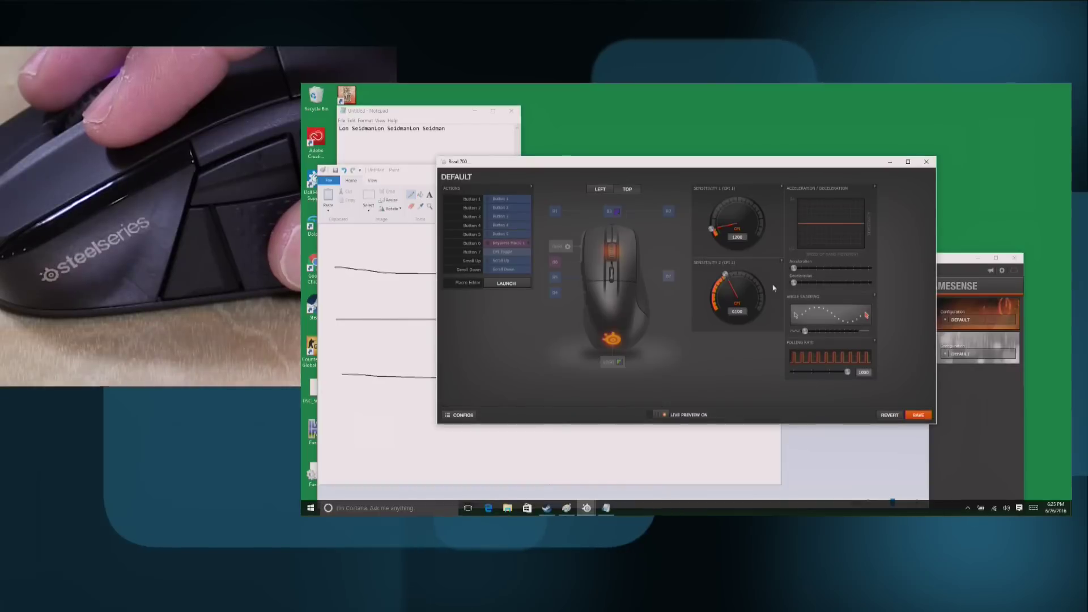
Adjust the Sensitivity 1 dial and settle it at 1500 CPI
left_click_drag(729, 229, 725, 212)
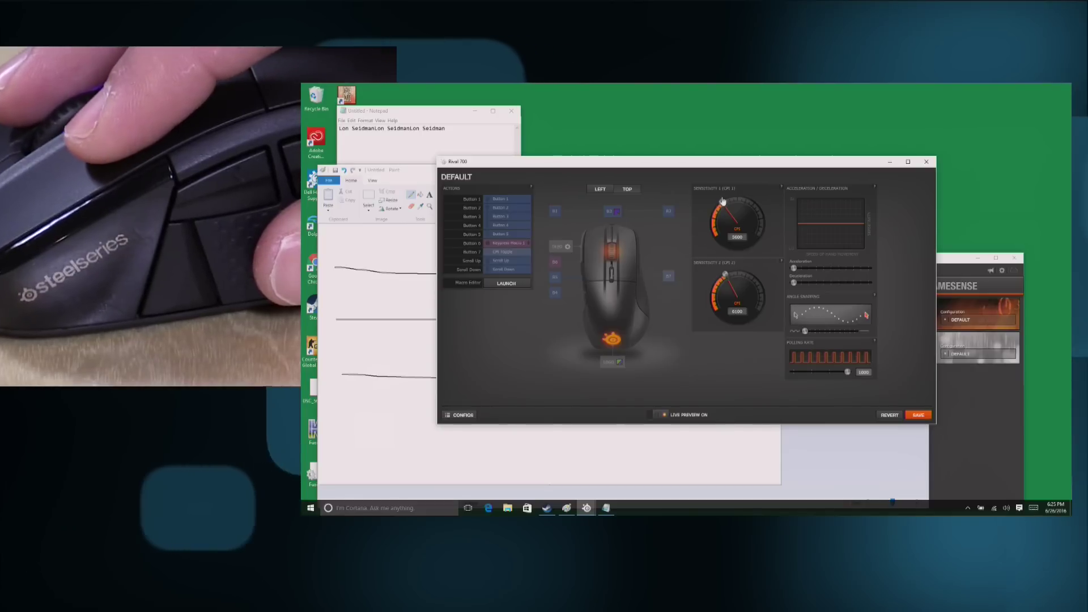
left_click(714, 224)
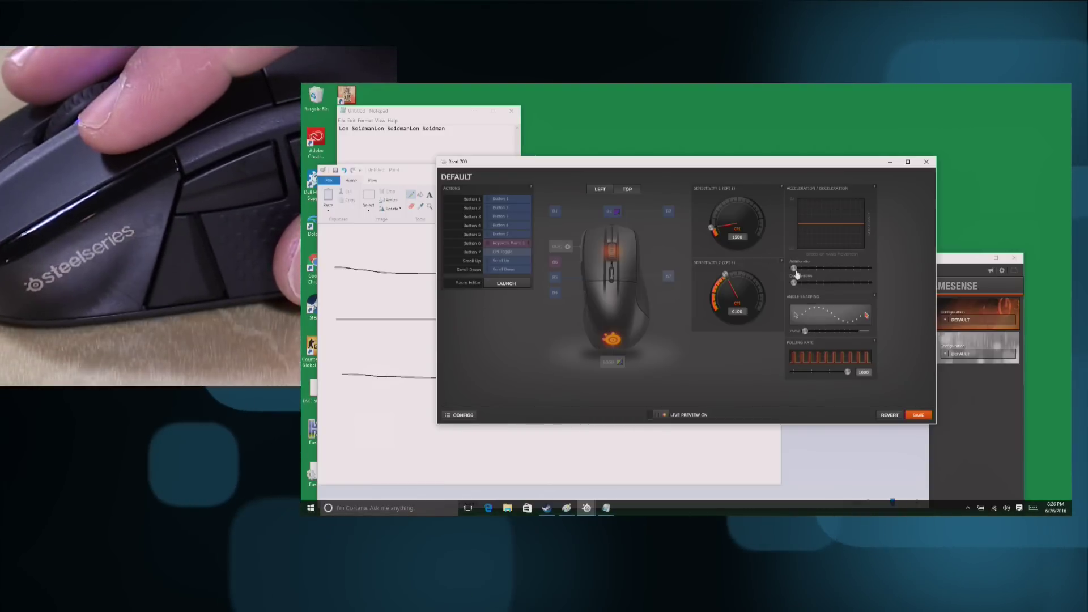
Try mouse acceleration values, return acceleration to zero, and set the polling rate to 1000
left_click_drag(803, 270, 793, 268)
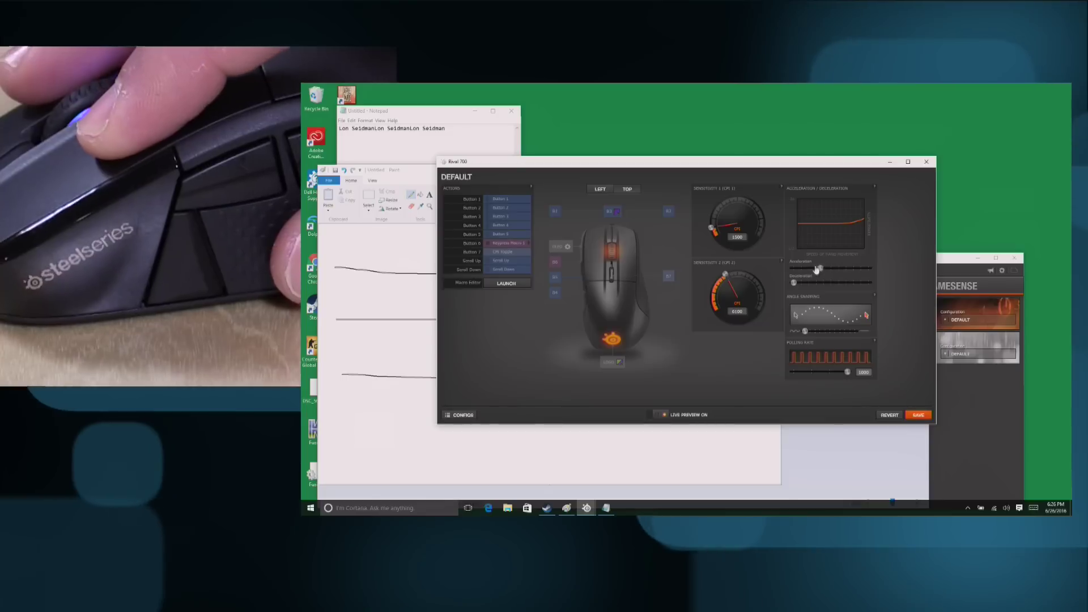
left_click_drag(793, 268, 844, 270)
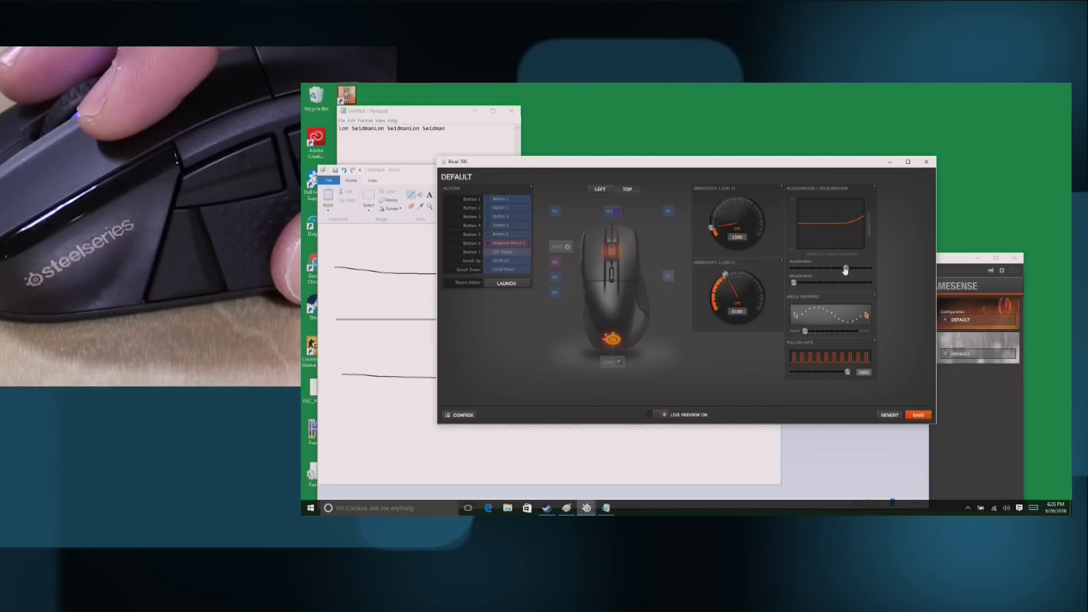
left_click_drag(845, 270, 793, 269)
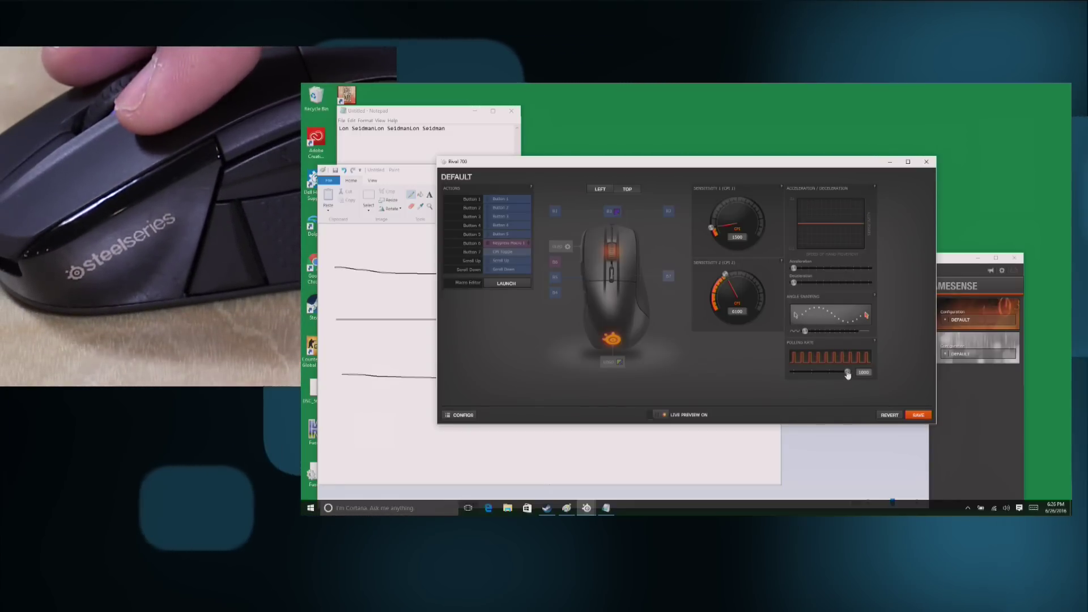
left_click_drag(847, 373, 829, 372)
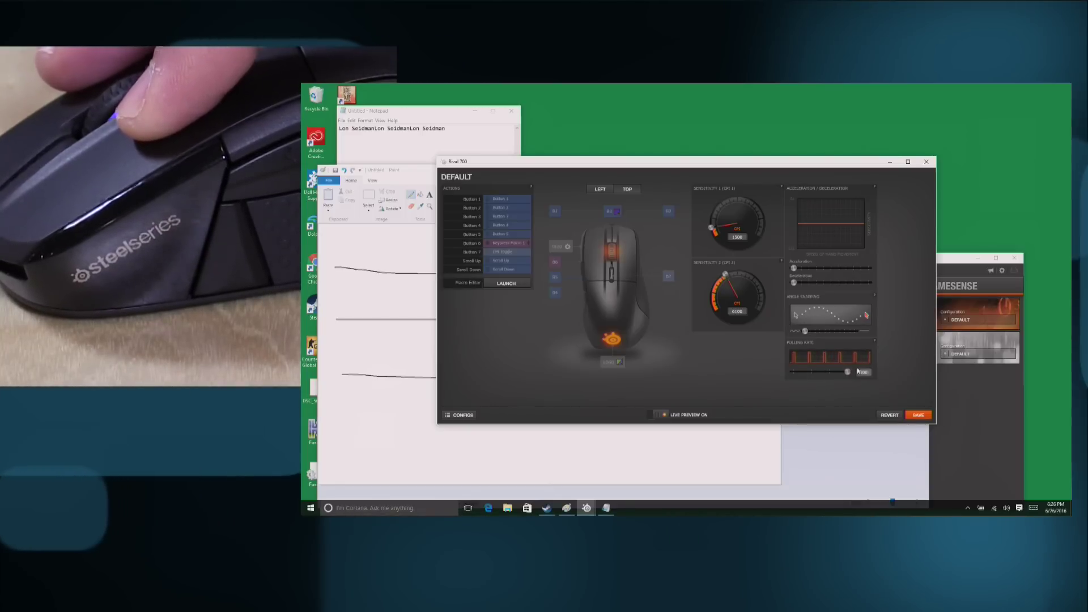
left_click_drag(840, 373, 848, 372)
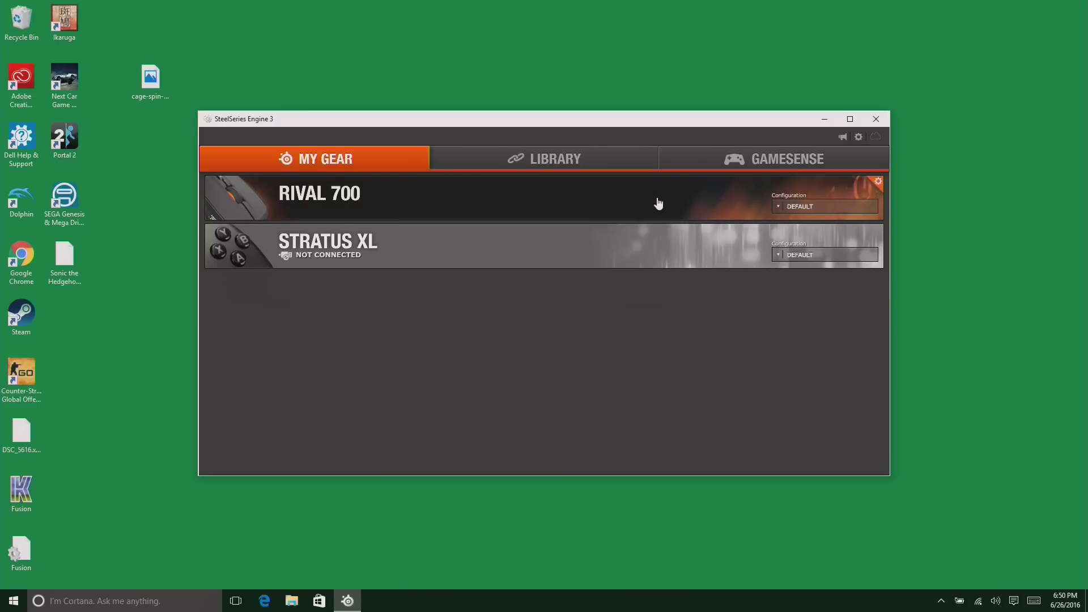
Browse the GameSense screen events for Dota 2 and Minecraft, then show the CS:GO events
left_click(419, 203)
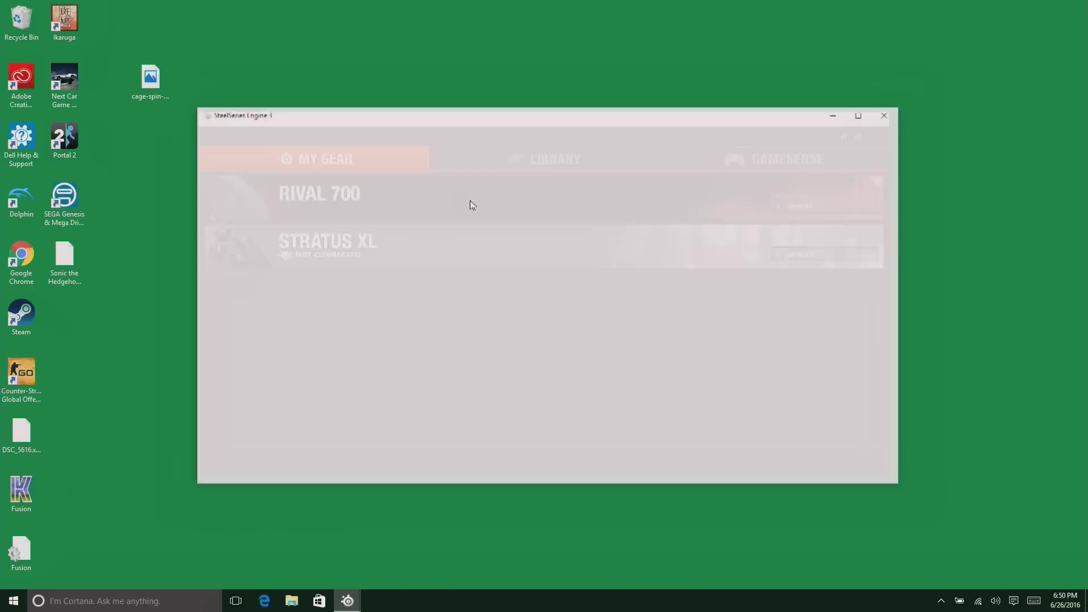
left_click(882, 113)
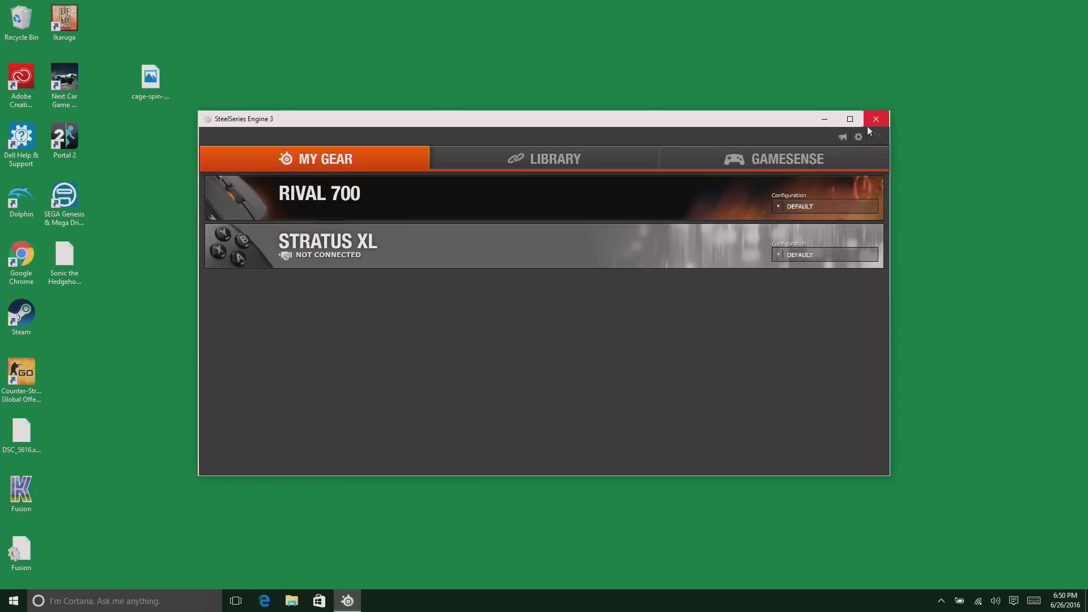
left_click(770, 157)
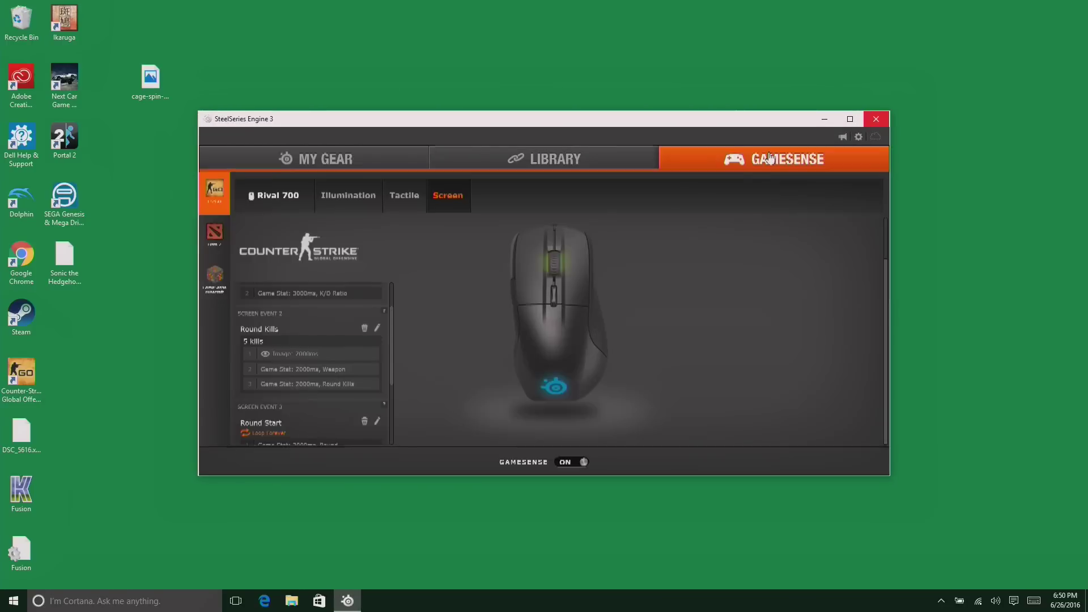
left_click(213, 240)
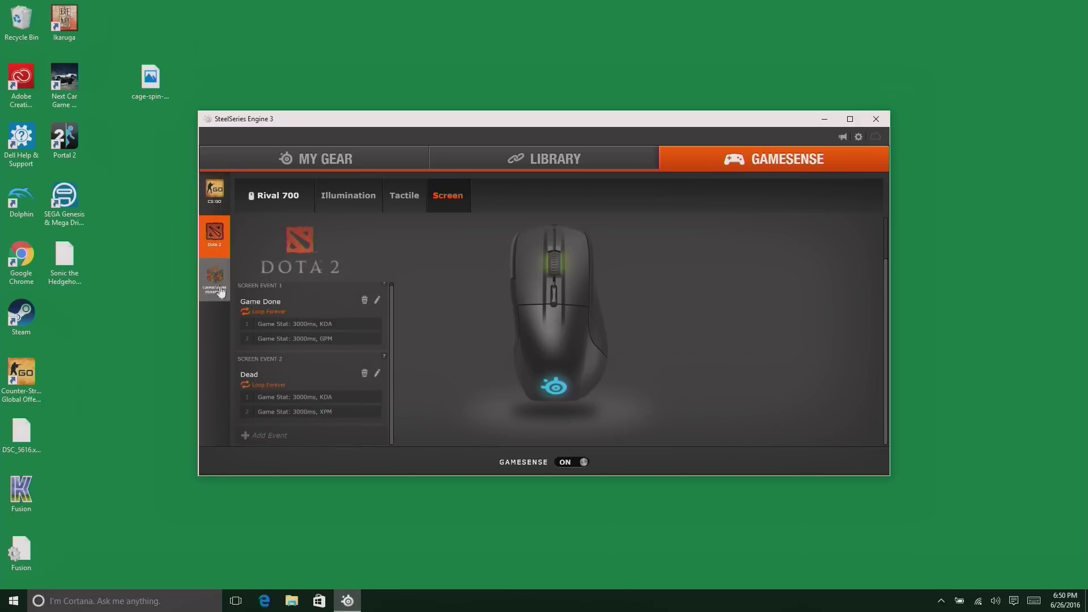
left_click(220, 290)
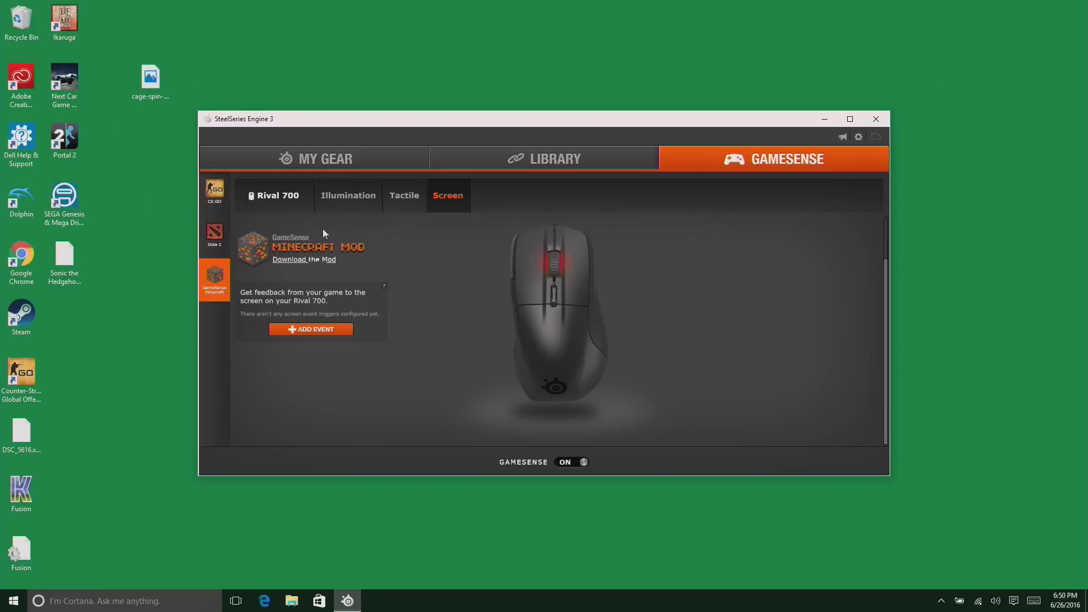
left_click(220, 196)
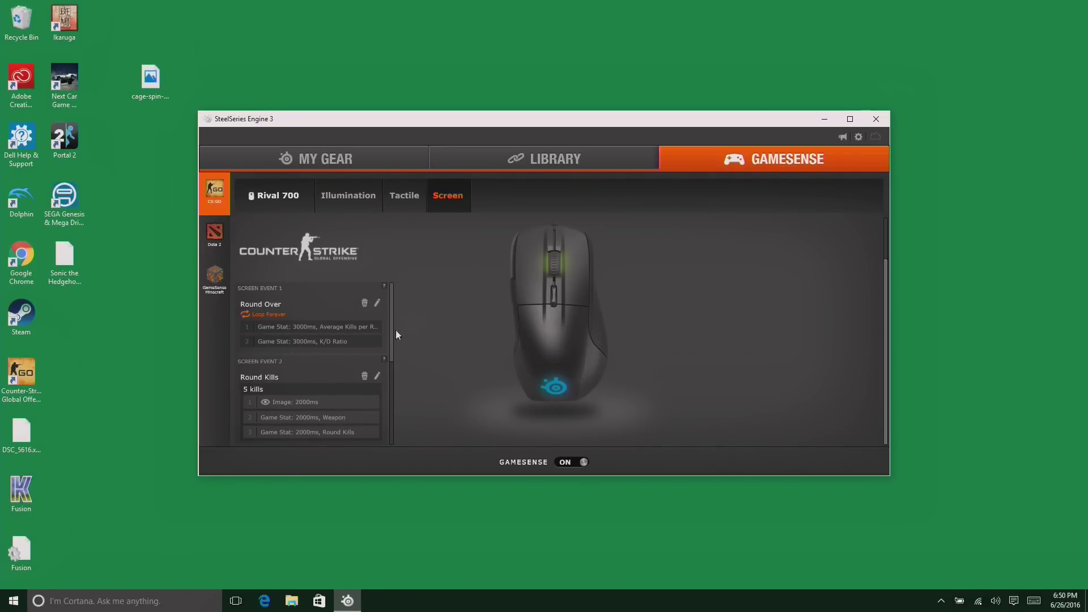
left_click_drag(390, 332, 382, 289)
left_click(377, 306)
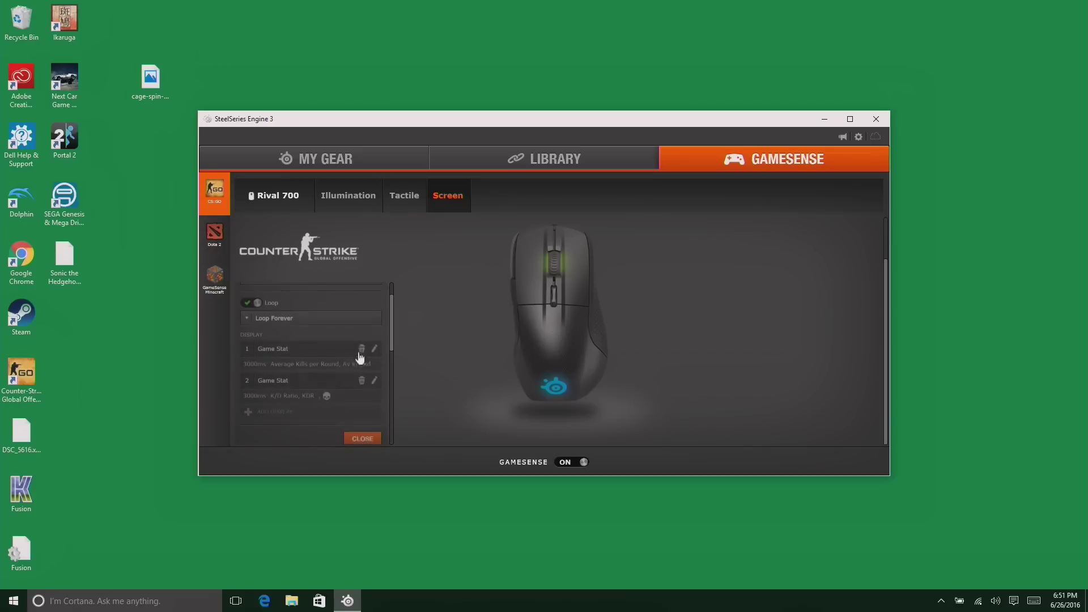
left_click_drag(389, 332, 390, 344)
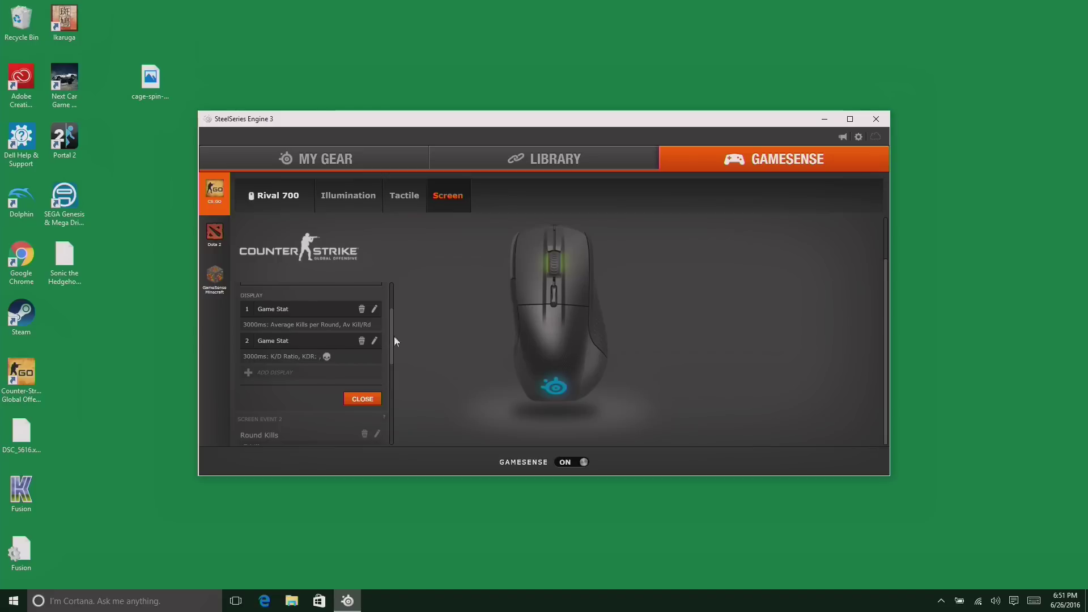
left_click(362, 399)
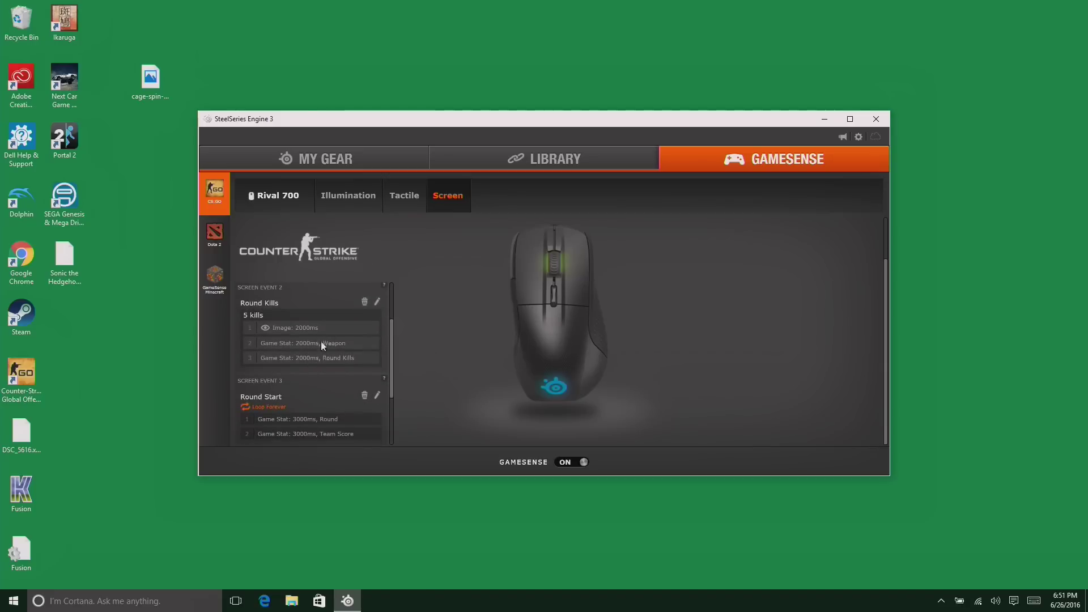
mouse_move(322, 327)
left_click_drag(391, 371, 393, 429)
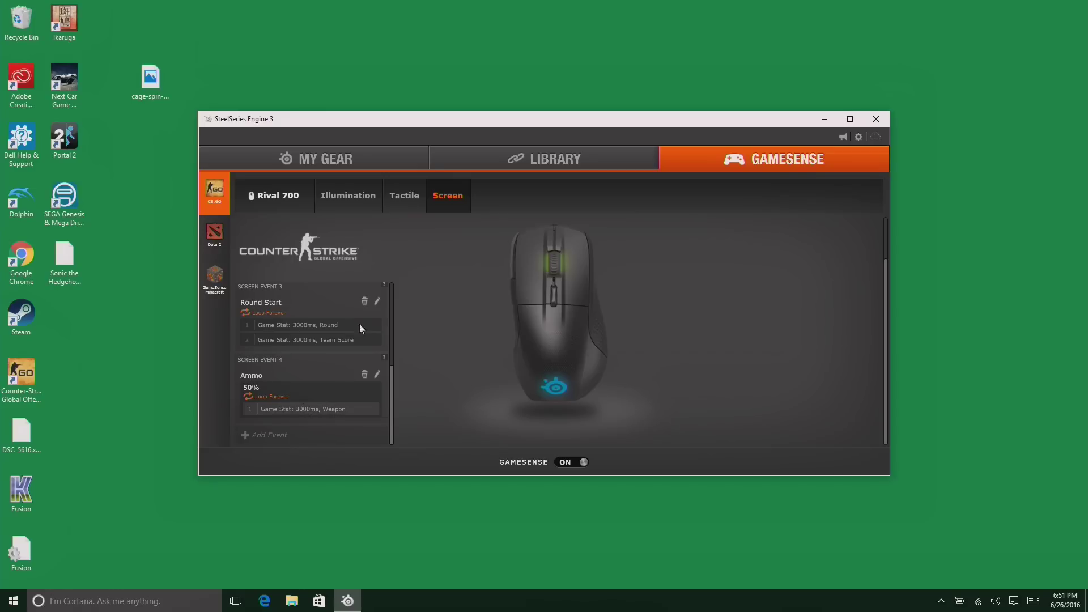
Review the Counter-Strike tactile events, then return to the Rival 700's configuration and its OLED settings
left_click(403, 203)
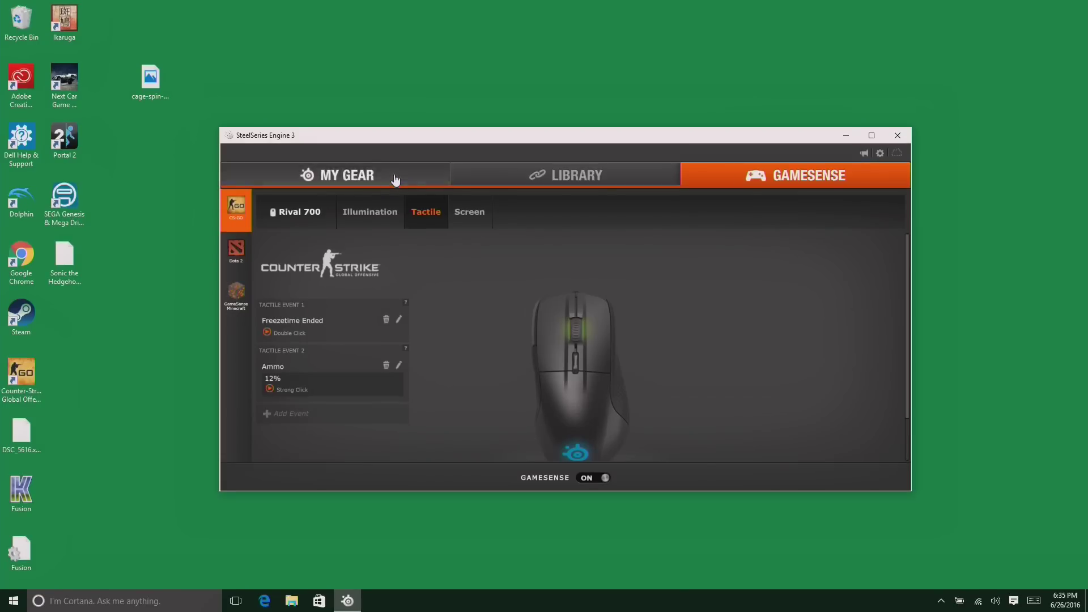
left_click(396, 180)
left_click(424, 220)
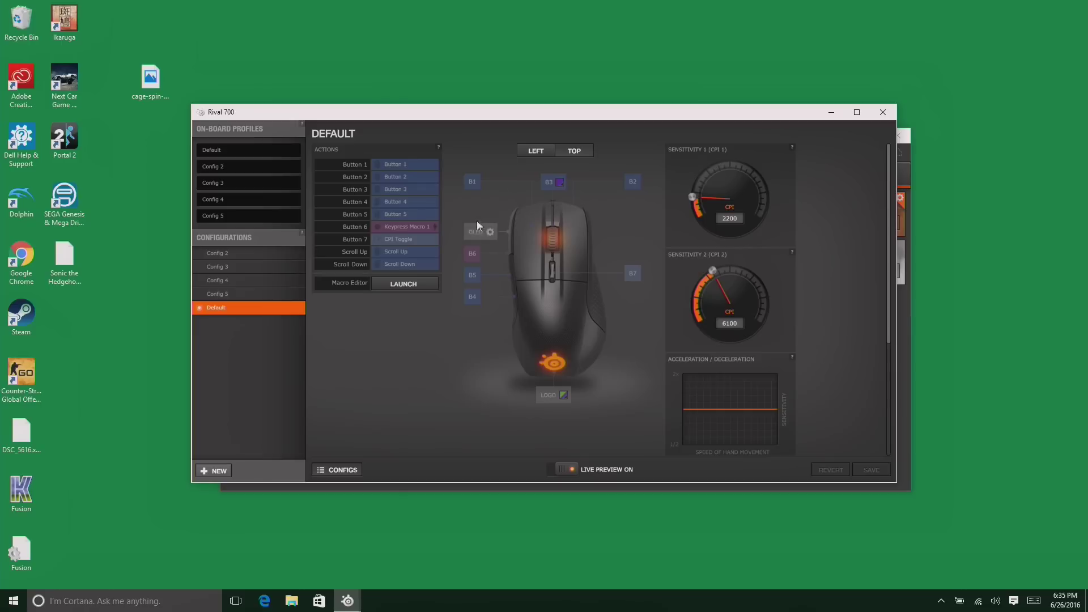
left_click(484, 233)
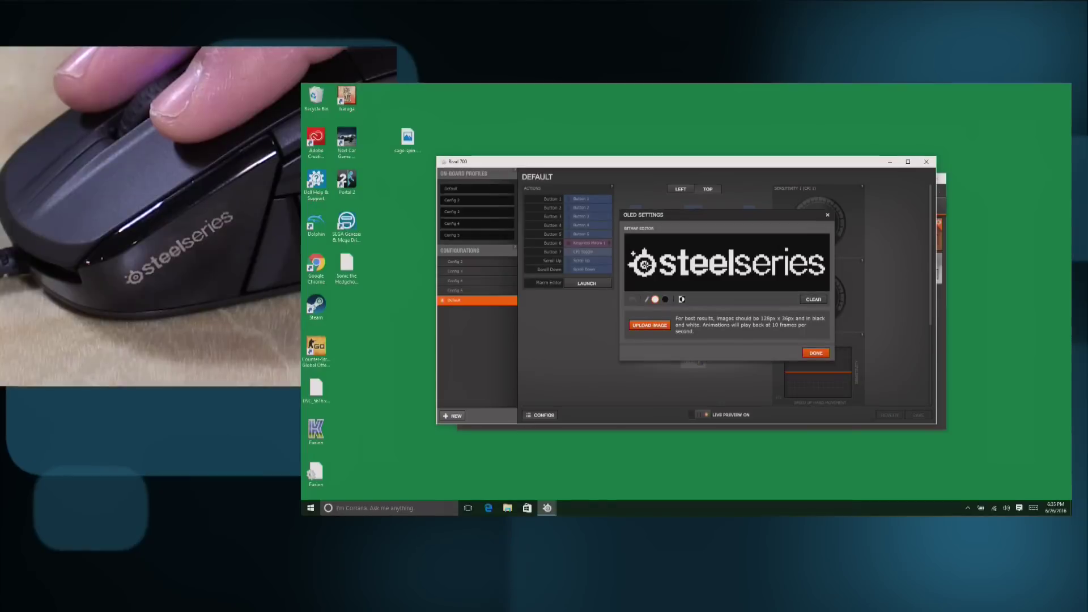
Draw three white strokes across the OLED bitmap around the steelseries logo
left_click_drag(510, 226, 518, 225)
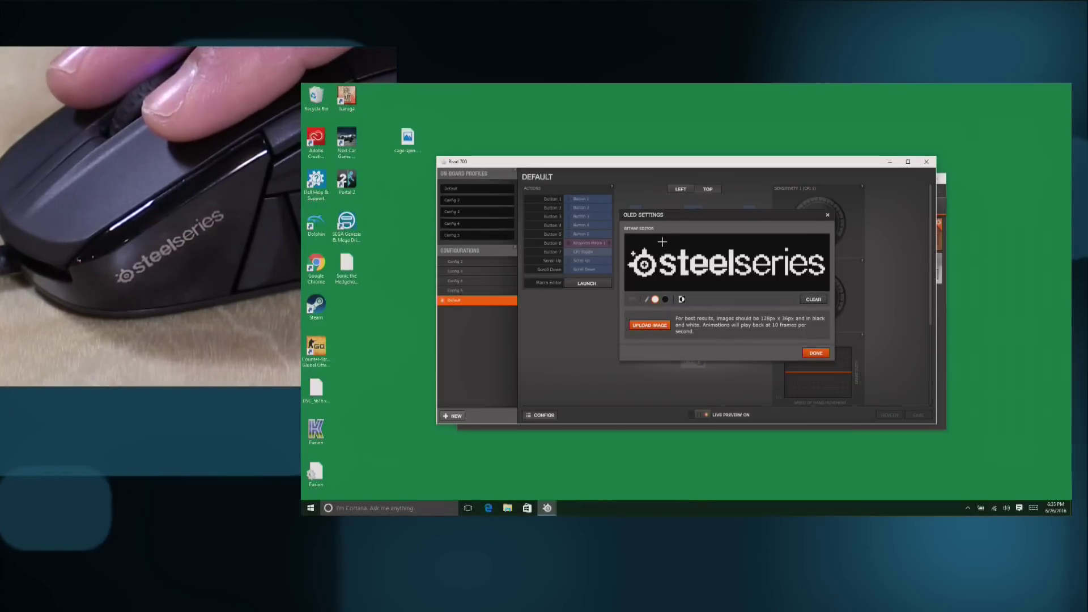
left_click_drag(672, 240, 717, 245)
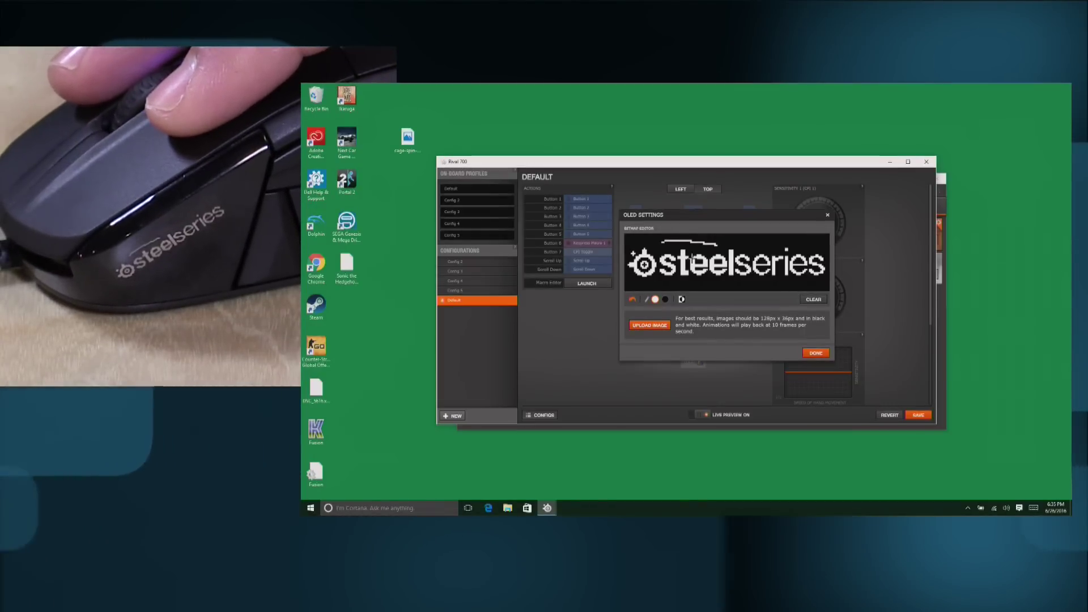
left_click_drag(677, 282, 725, 285)
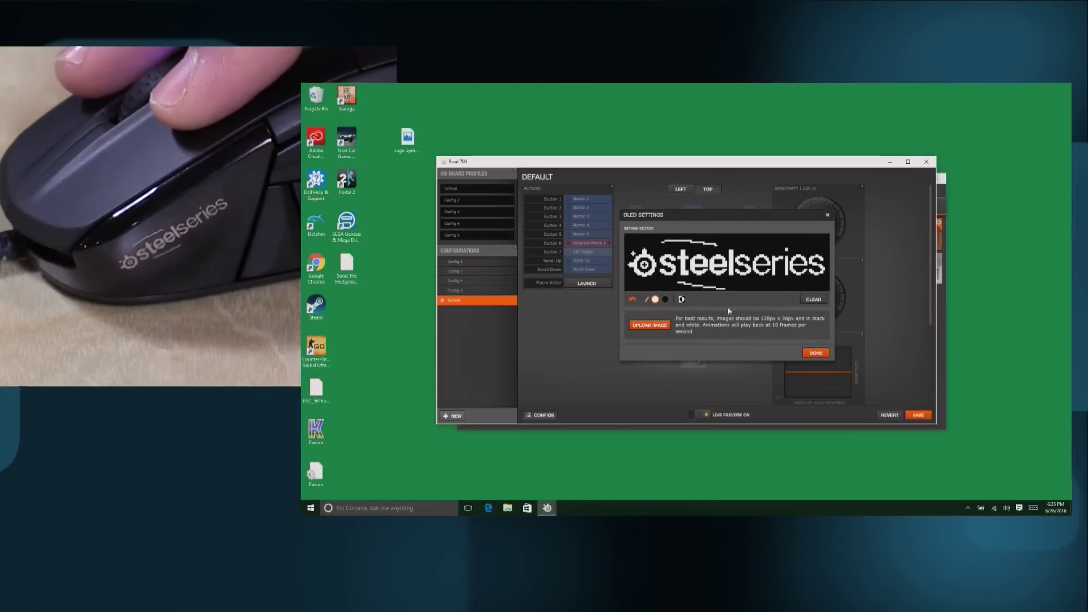
Replace the OLED bitmap with the animated cage-spin image from the Desktop
left_click(652, 327)
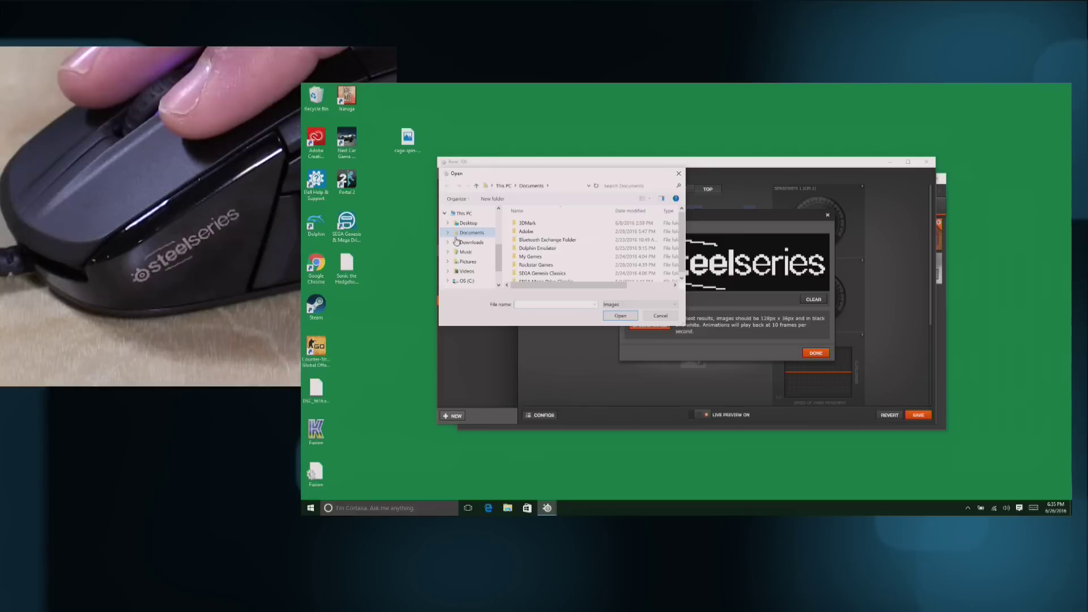
left_click(467, 224)
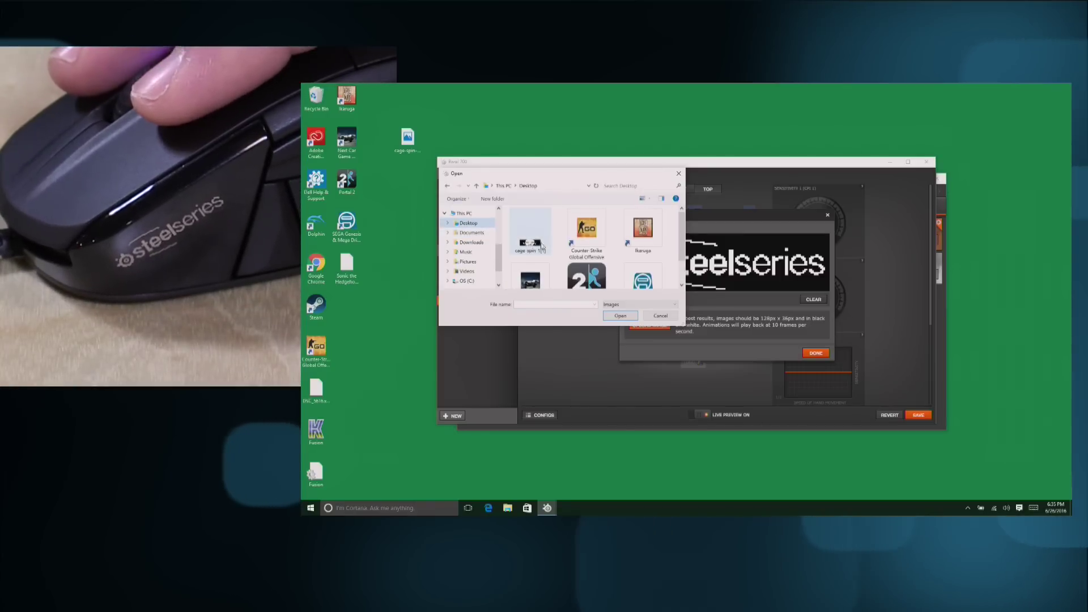
double_click(536, 248)
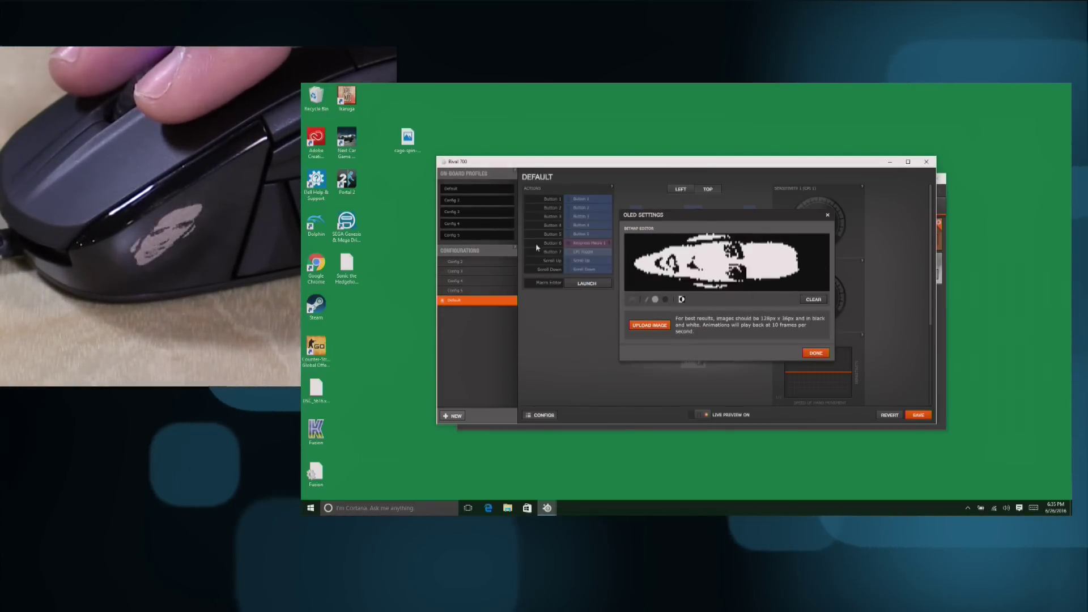